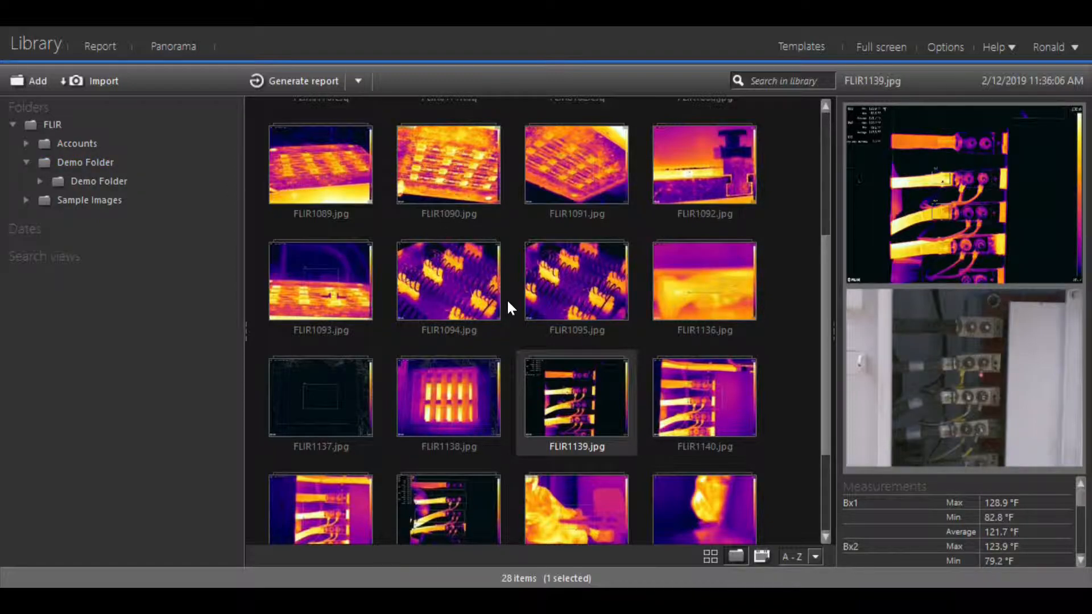
Browse the library thumbnails and open the thermal image FLIR1139.jpg for editing.
scroll(685, 299, down, 3)
scroll(685, 297, up, 3)
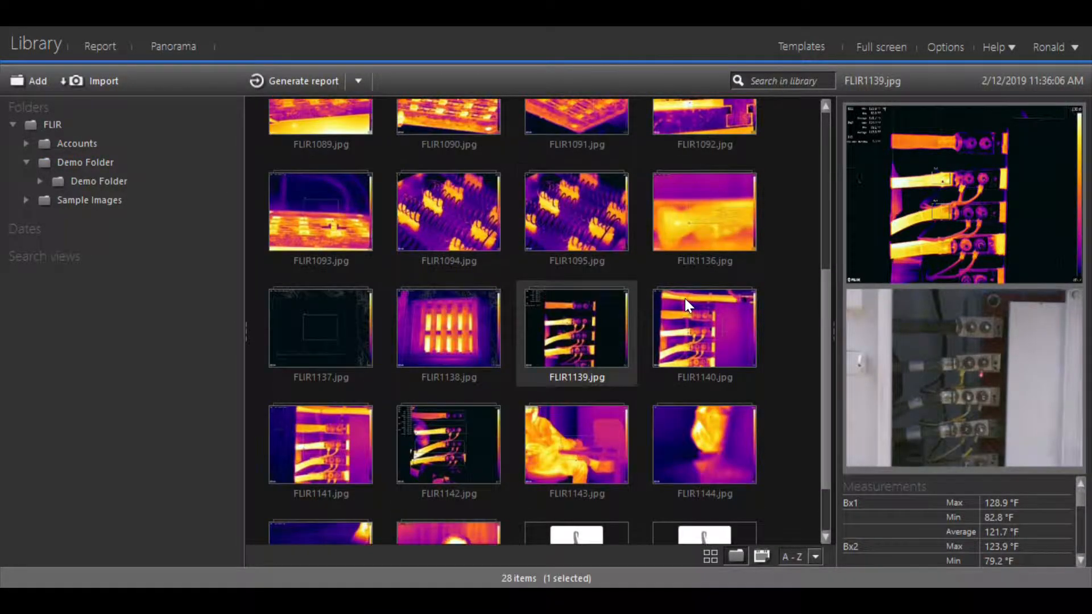
scroll(684, 299, up, 3)
scroll(684, 298, up, 2)
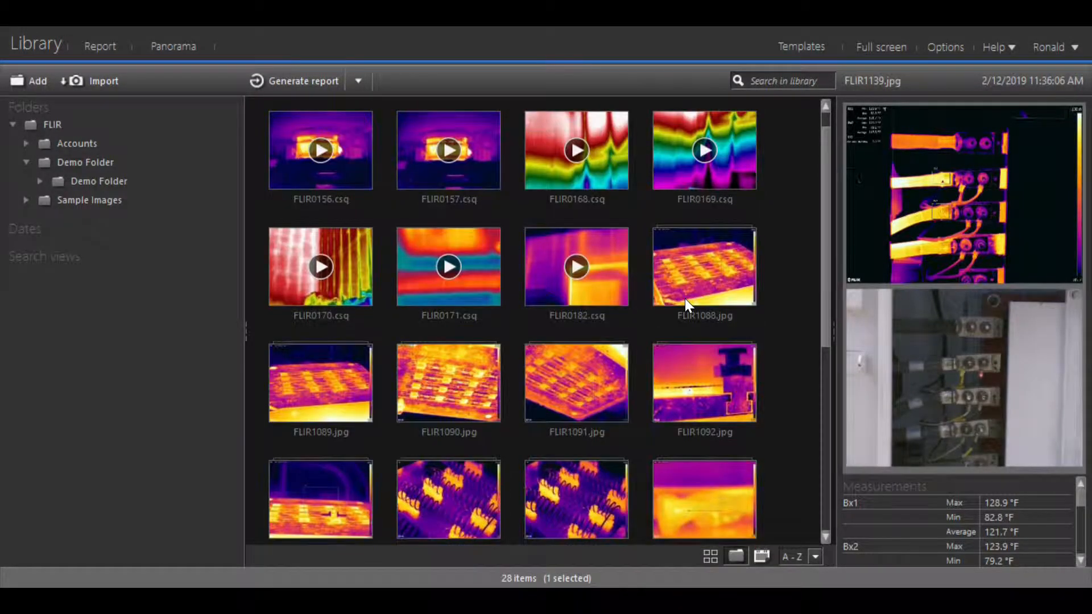
scroll(685, 299, down, 4)
scroll(684, 305, down, 1)
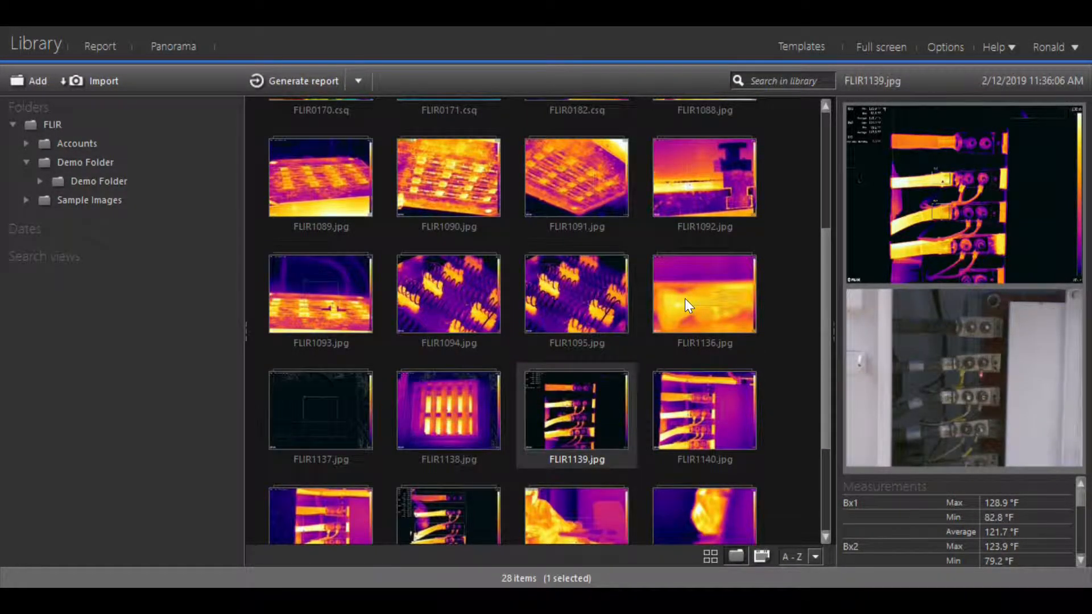
double_click(598, 427)
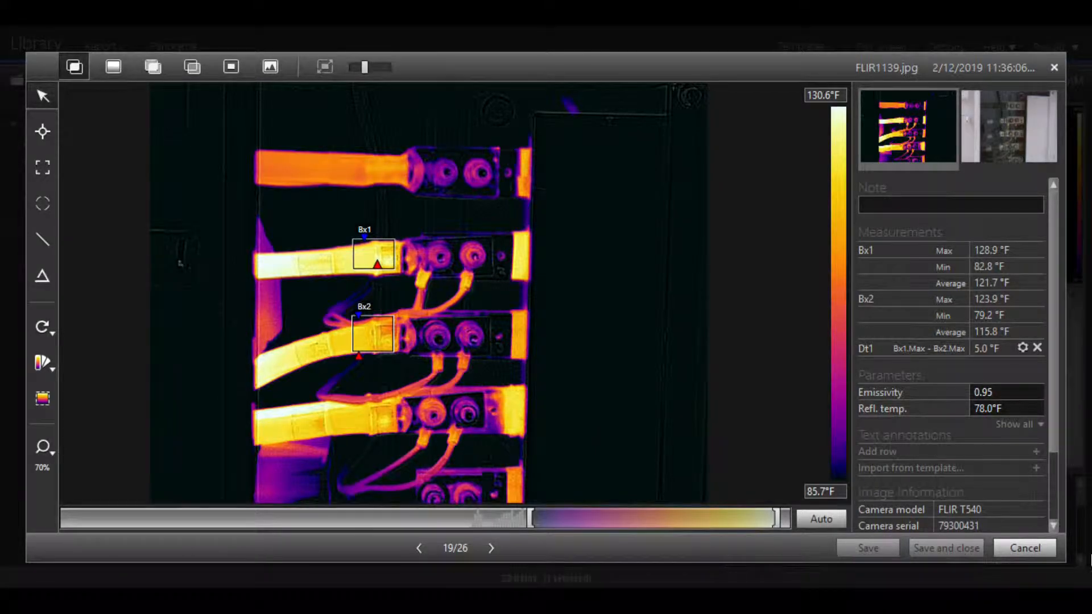
click(1025, 546)
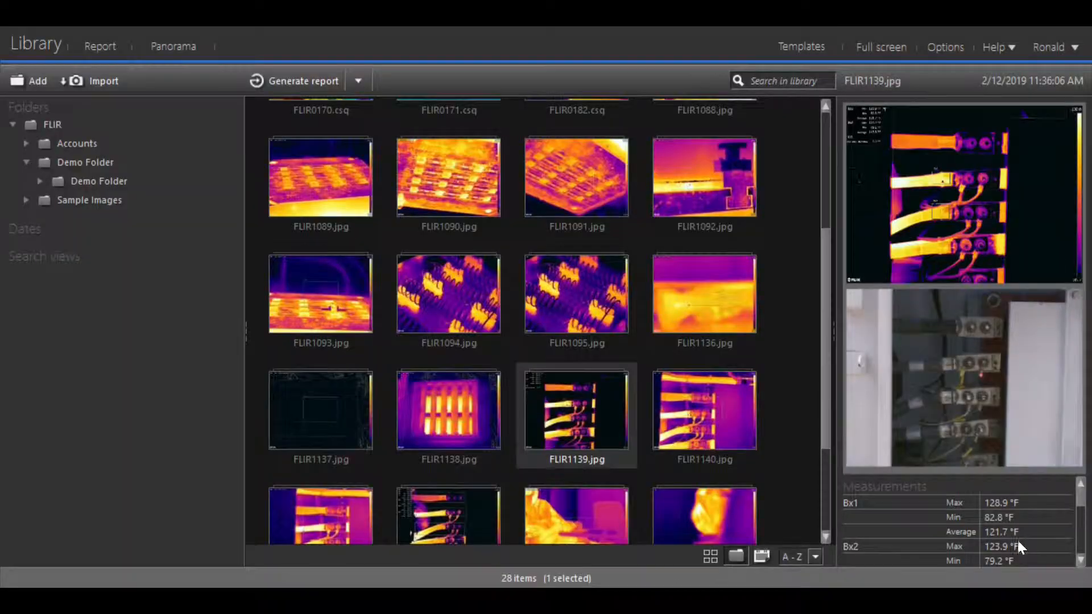
double_click(576, 402)
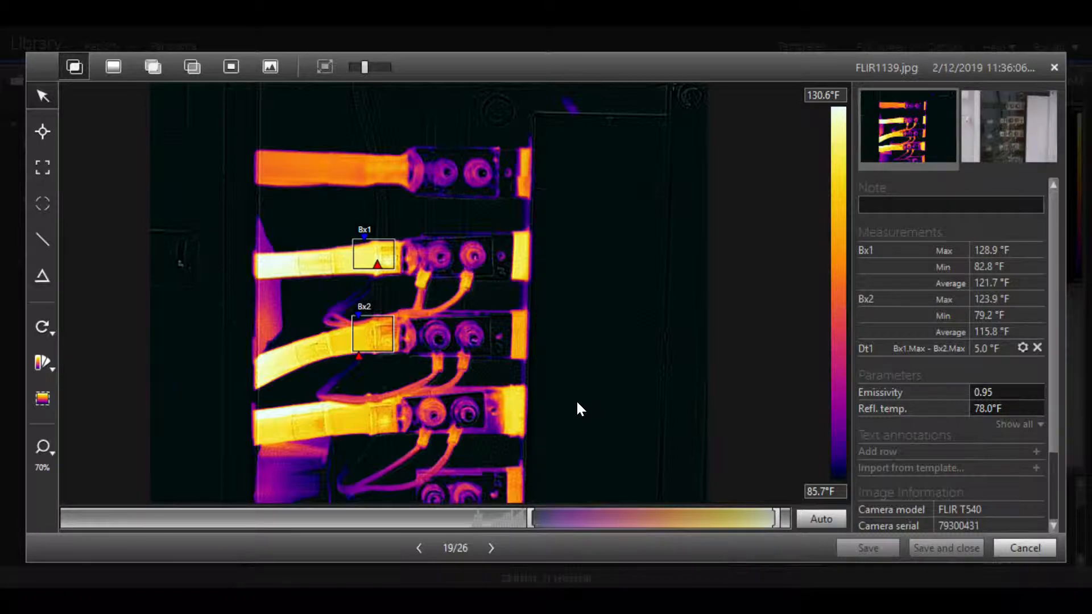
Delete the box measurements Bx1 and Bx2 from the image and auto-adjust its temperature scale.
click(391, 259)
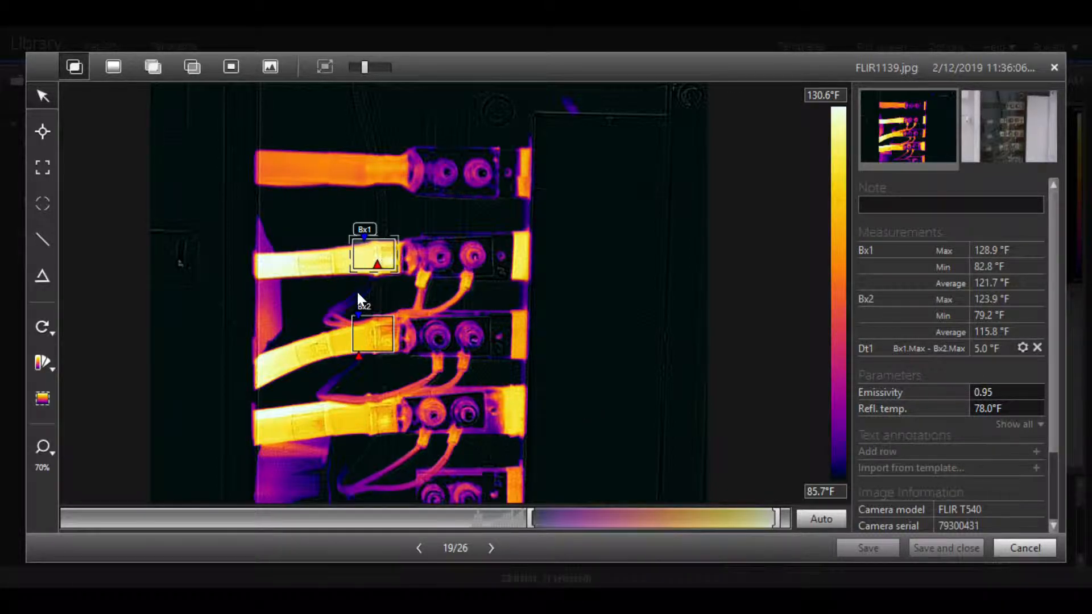
key(Delete)
click(368, 336)
key(Delete)
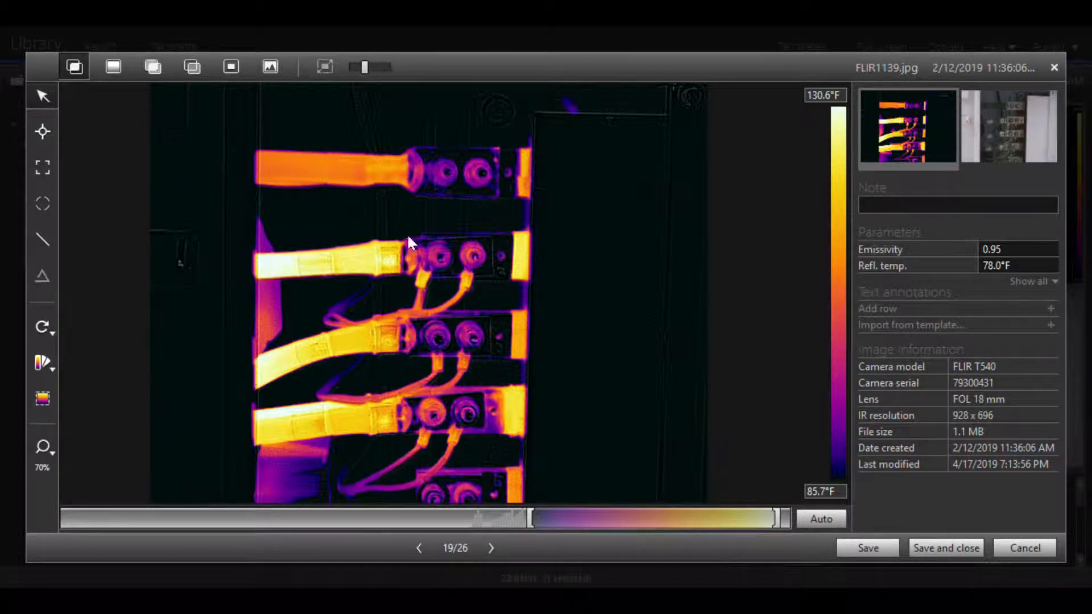
click(818, 519)
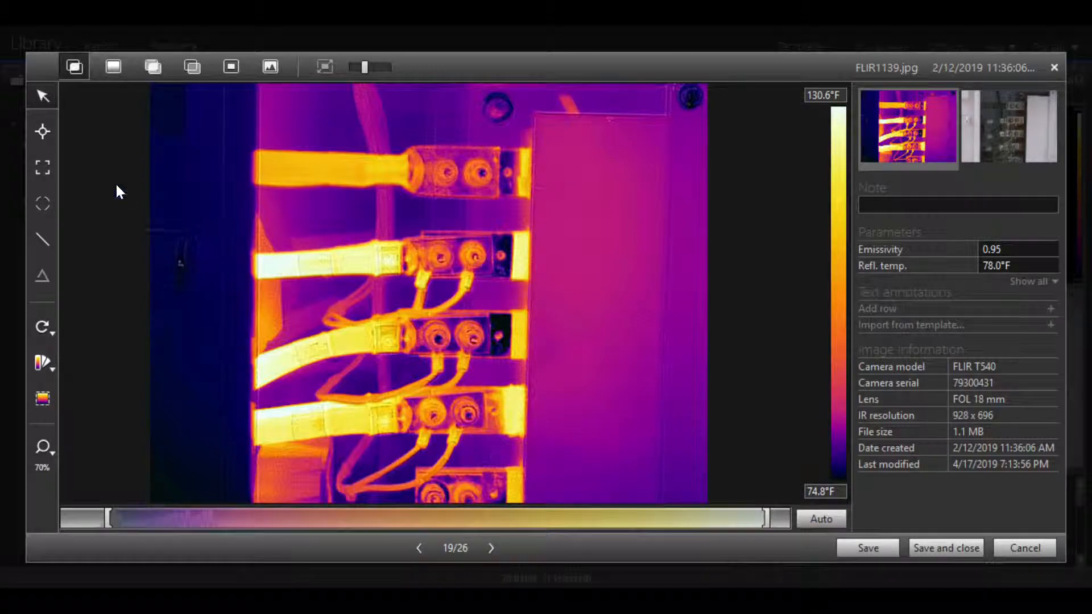
Compare the image in plain thermal mode and in thermal MSX mode, finishing in MSX mode.
click(105, 69)
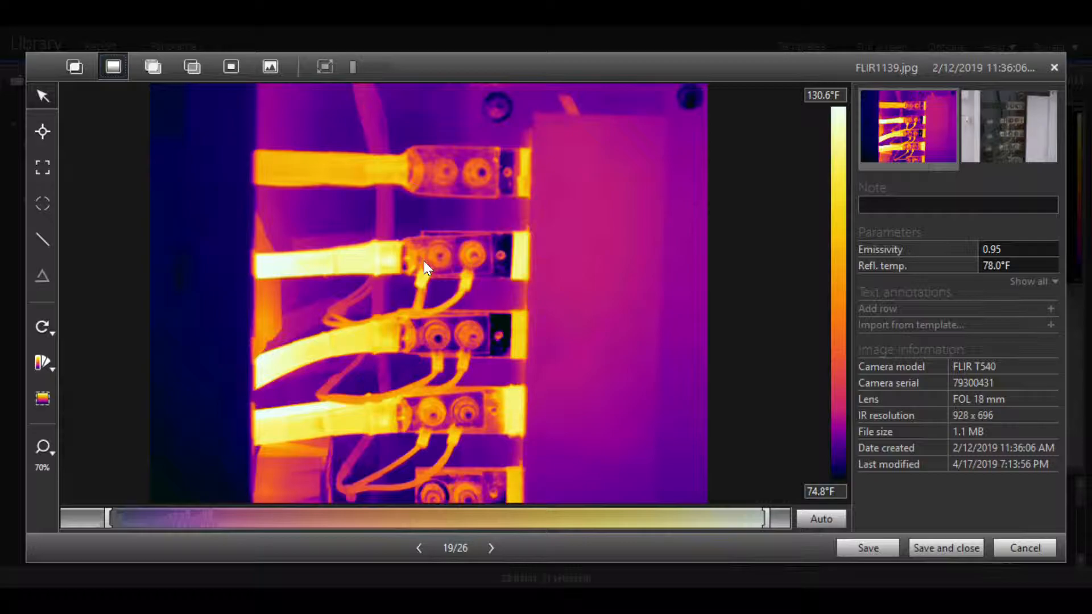
click(70, 66)
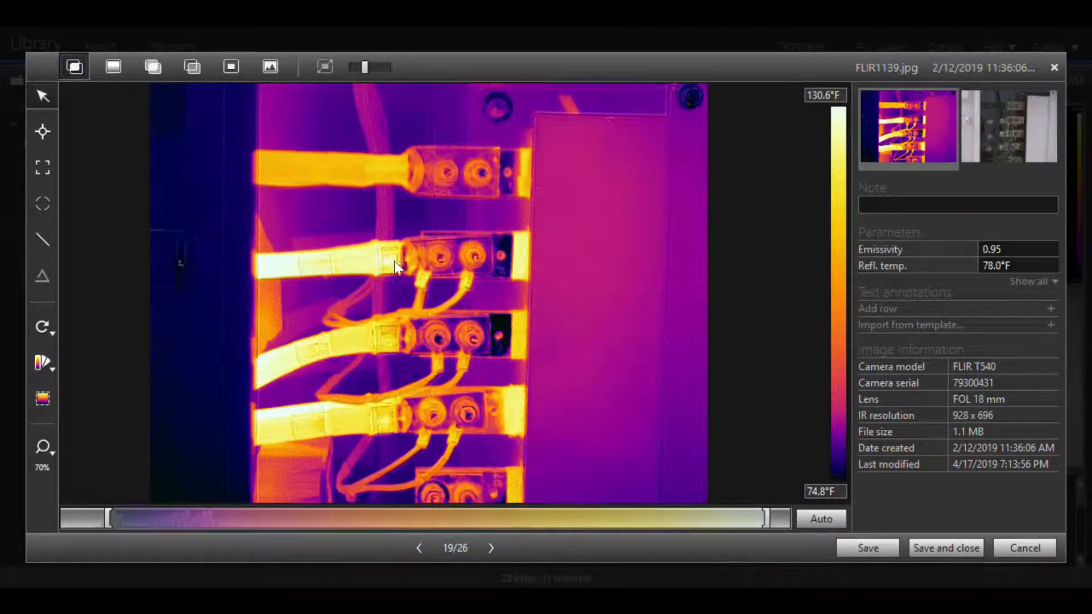
click(114, 67)
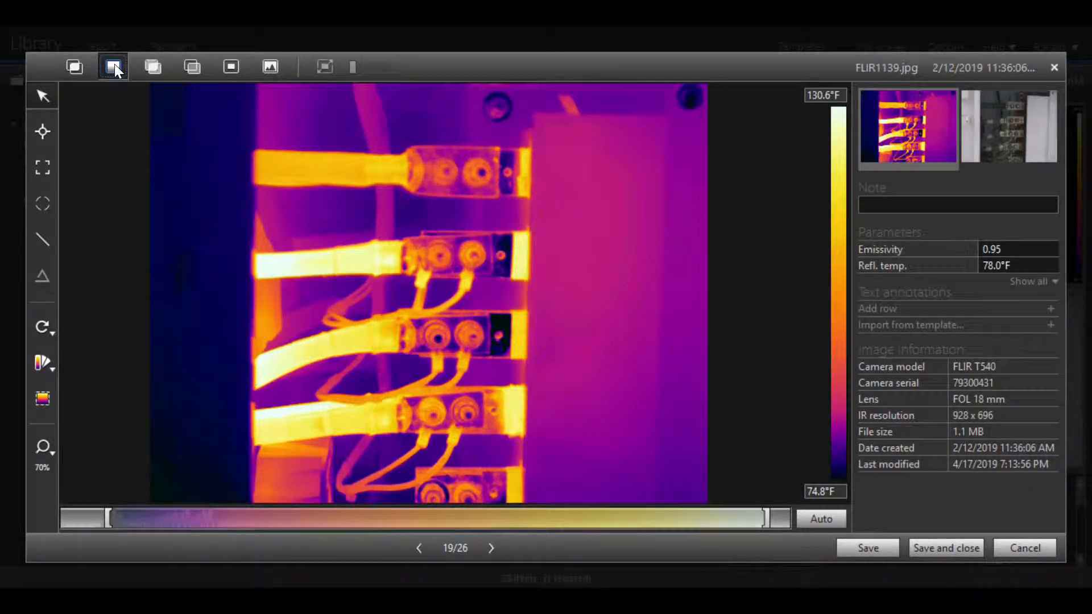
click(81, 64)
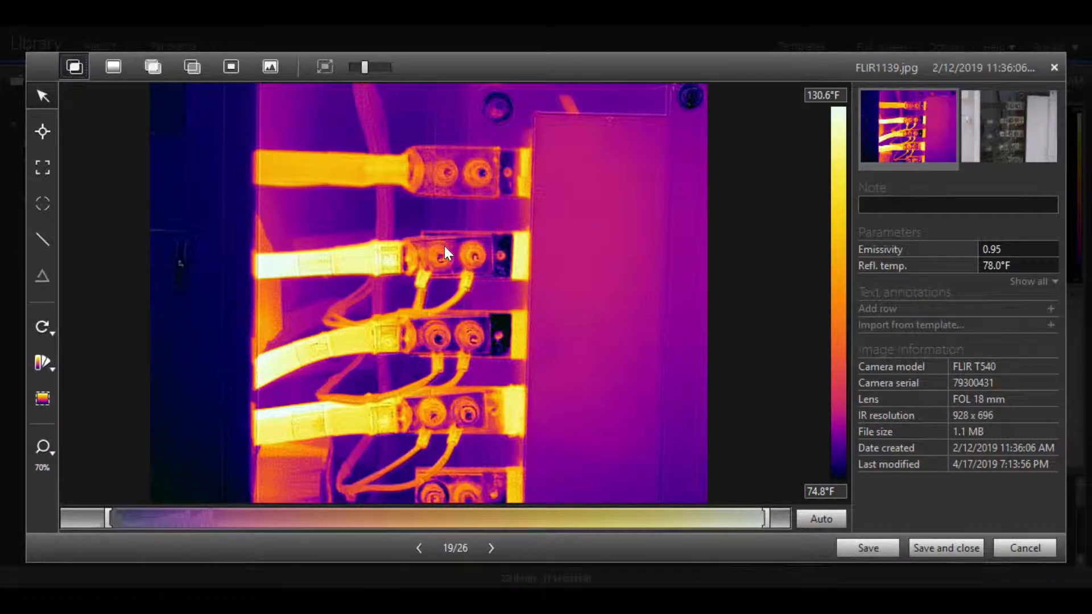
click(117, 64)
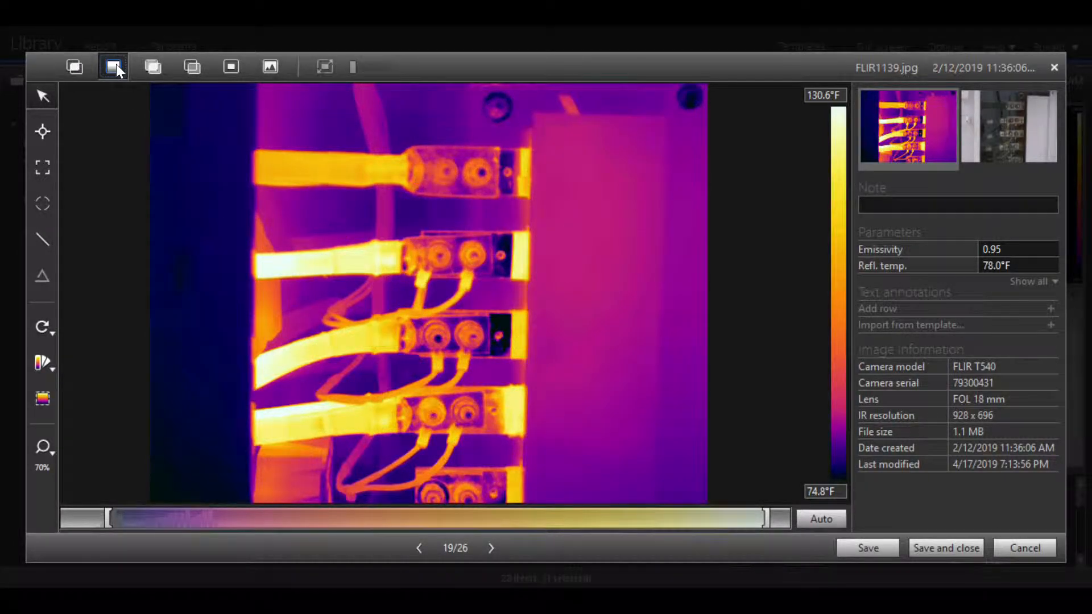
click(73, 63)
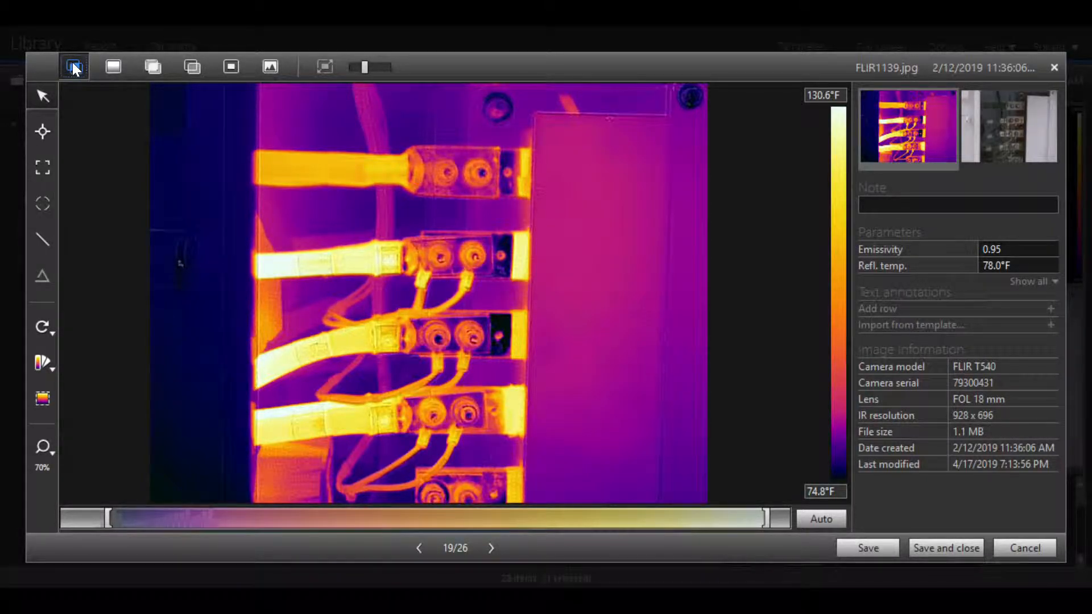
Place one spot measurement on the topmost cable and another on the second cable, both near their connectors.
click(43, 134)
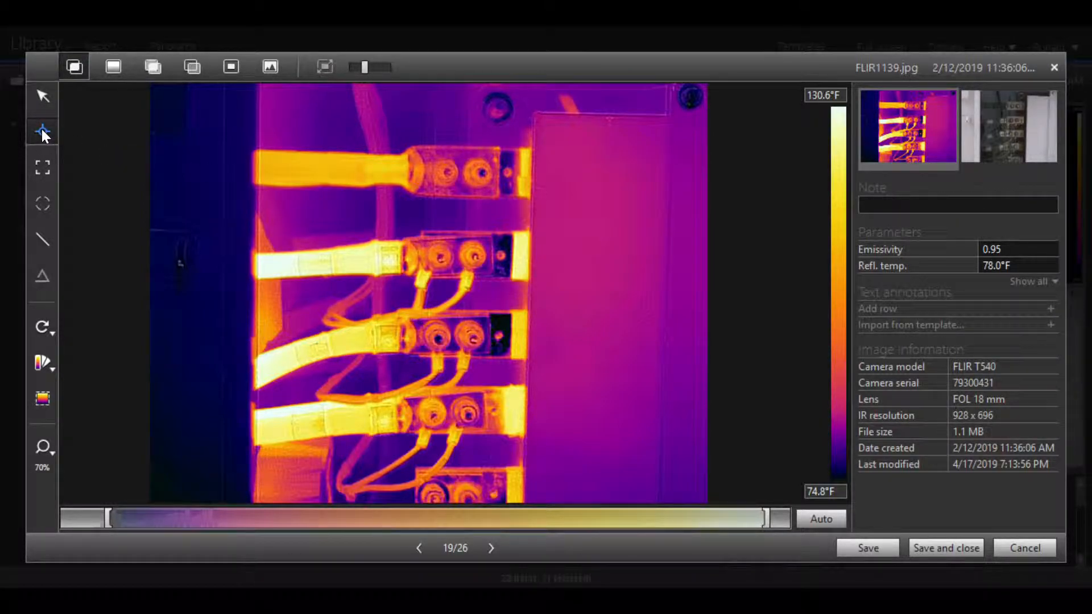
click(379, 167)
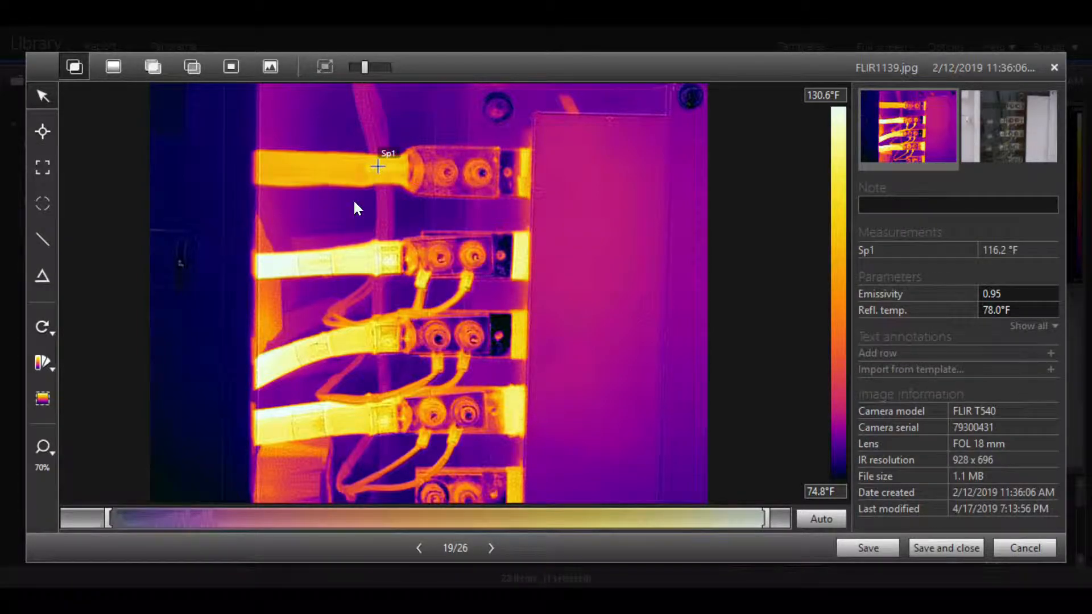
click(42, 133)
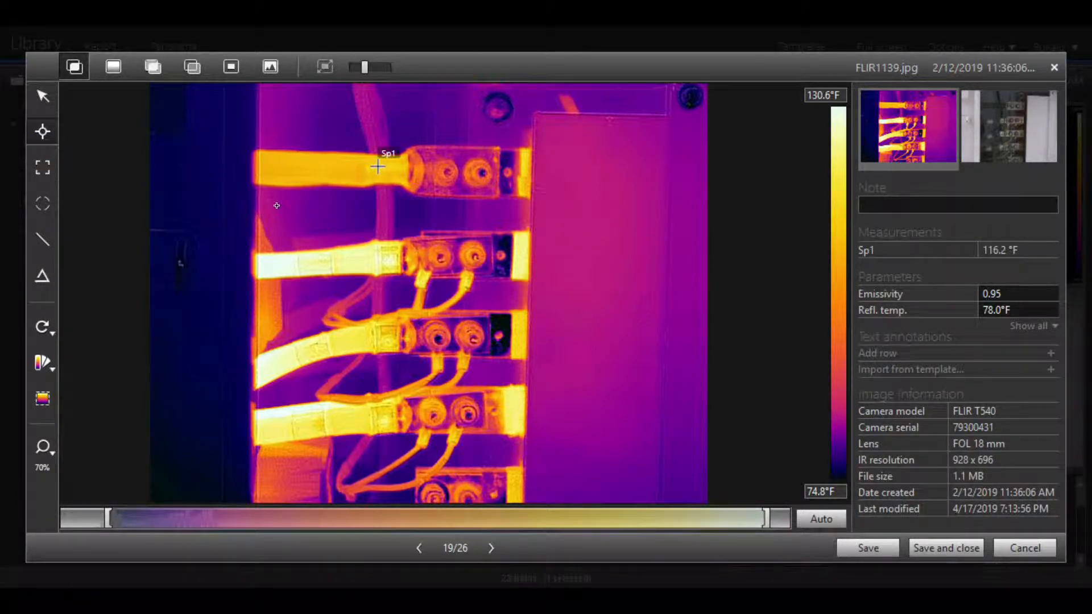
click(378, 262)
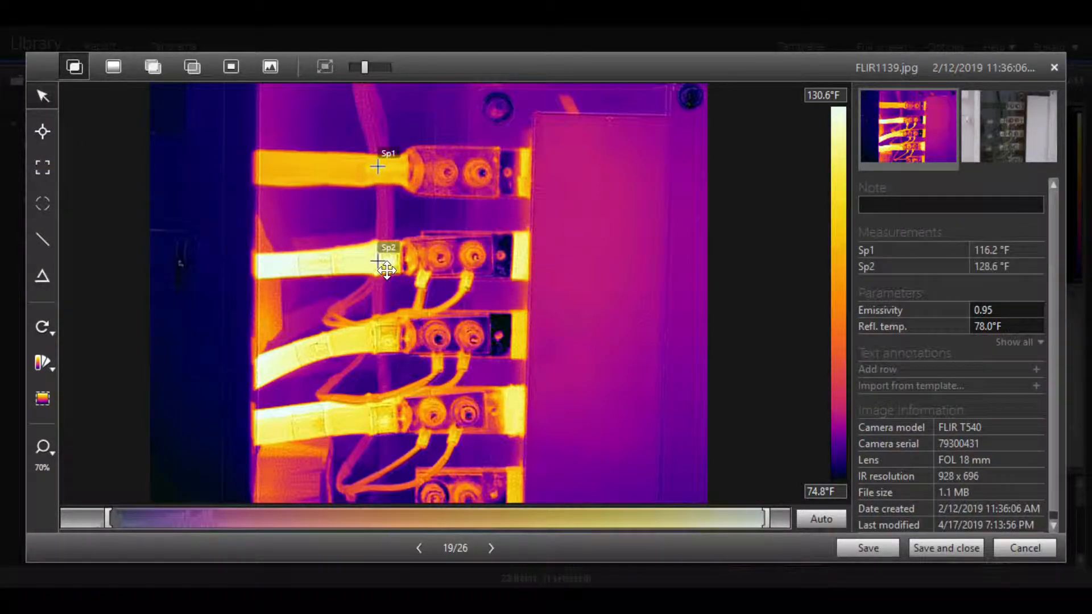
Draw one box measurement around the third cable's connector and another around the fourth cable's connector.
click(43, 167)
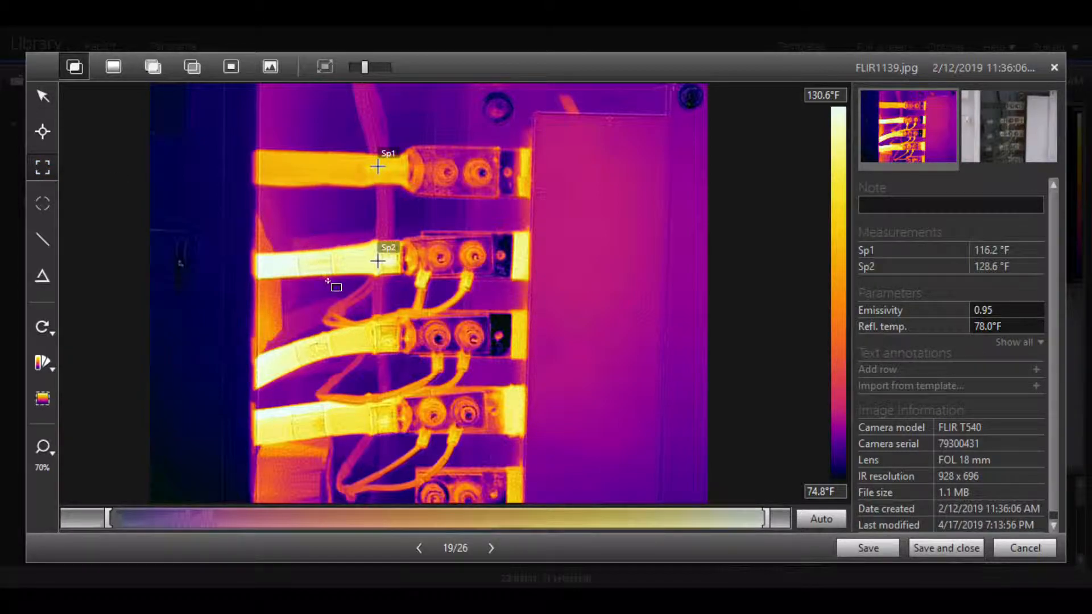
drag(371, 313, 480, 362)
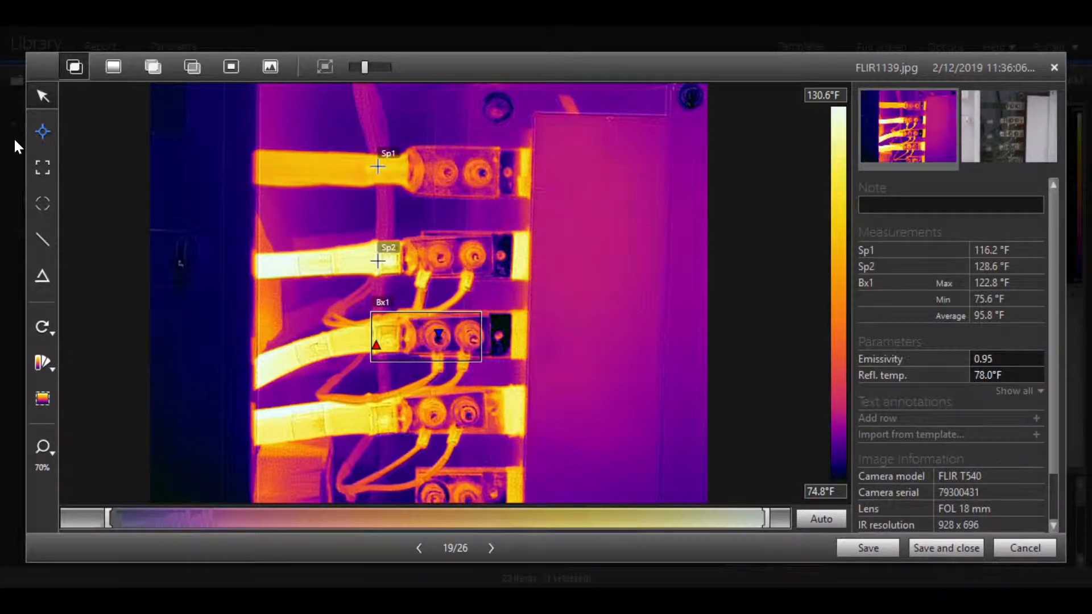
click(38, 169)
drag(364, 390, 508, 435)
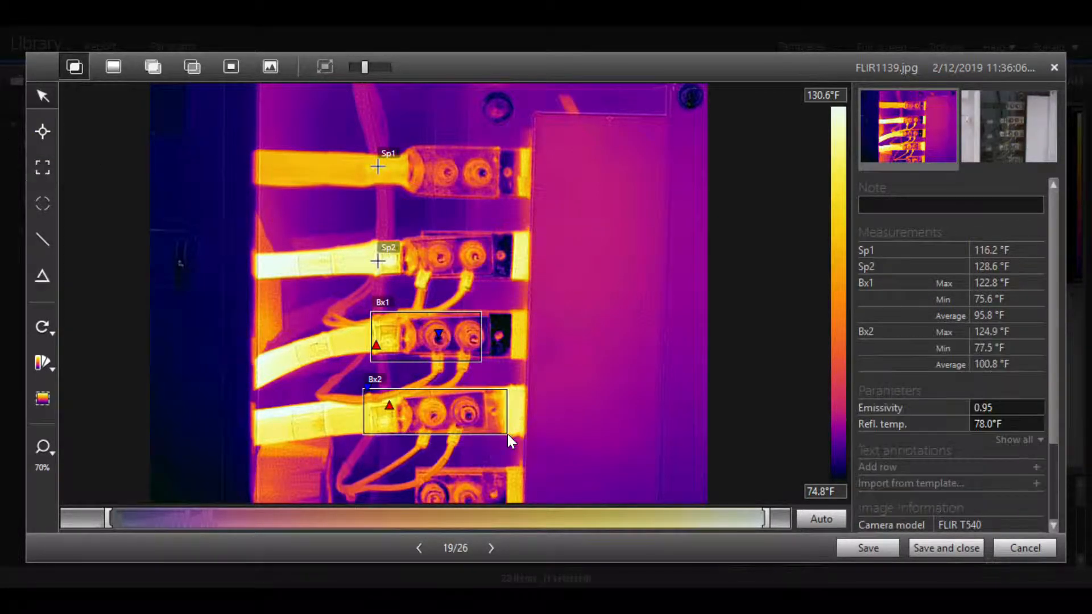
Draw one circle measurement over the topmost cable and another over the second cable.
click(43, 203)
drag(299, 165, 313, 203)
click(44, 204)
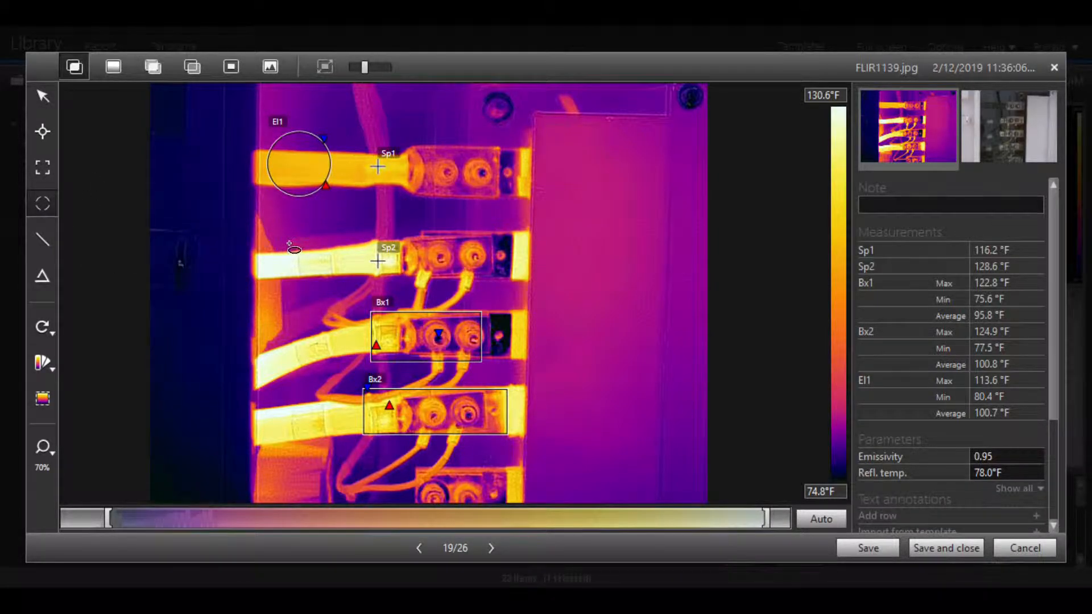
drag(288, 242, 317, 265)
Delete the circle measurements El1 and El2 from the image.
click(310, 165)
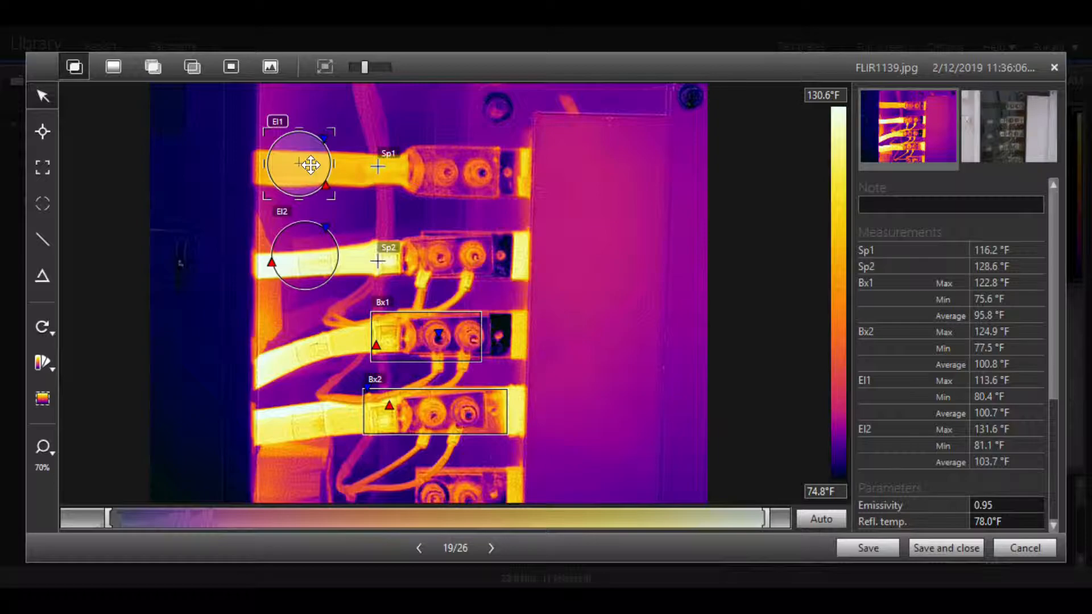
key(Delete)
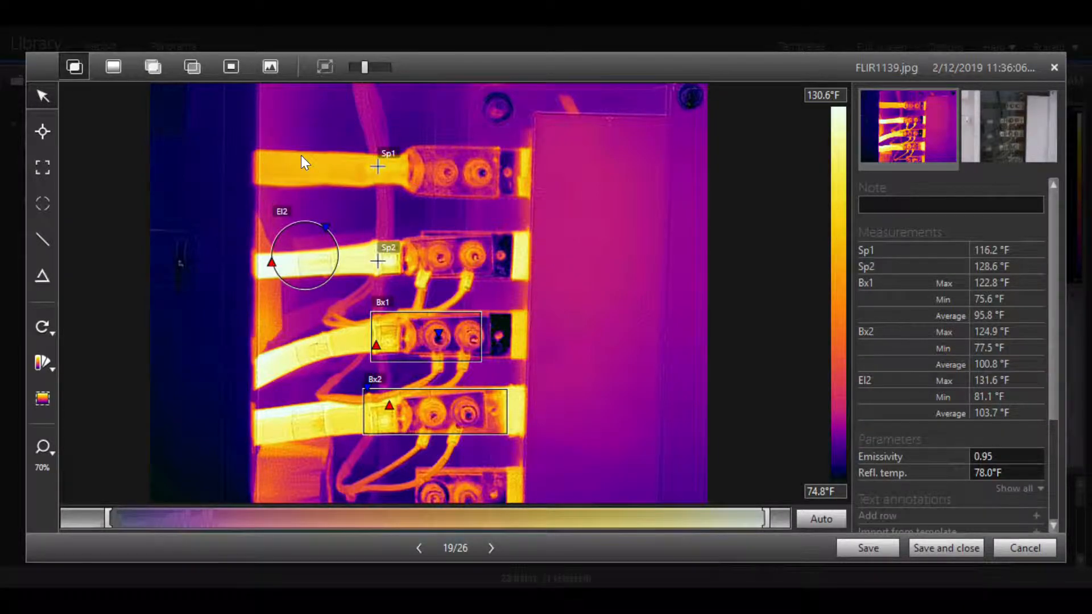
click(323, 260)
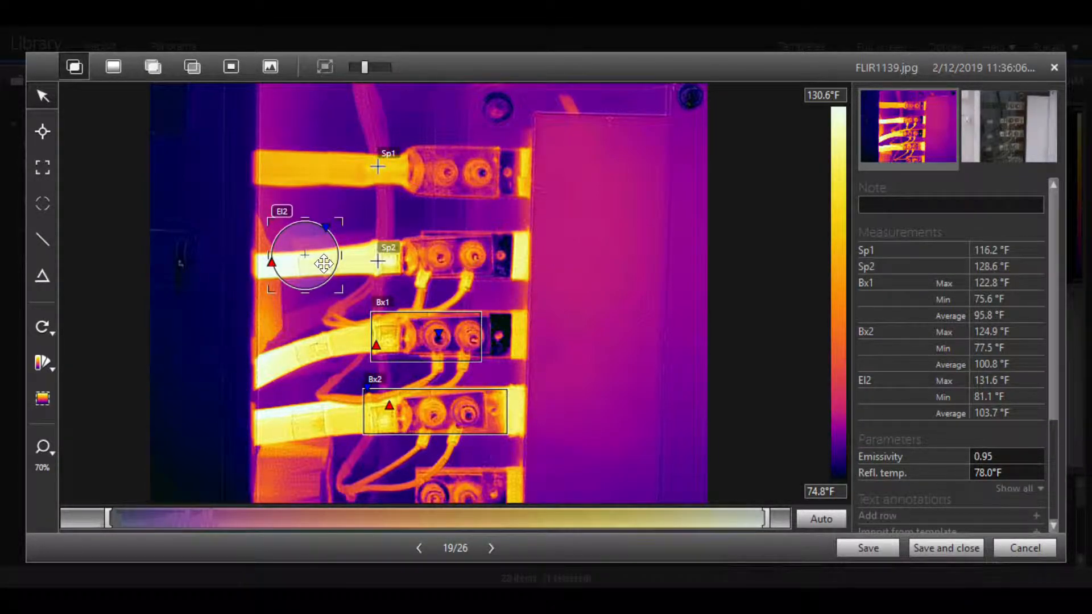
key(Delete)
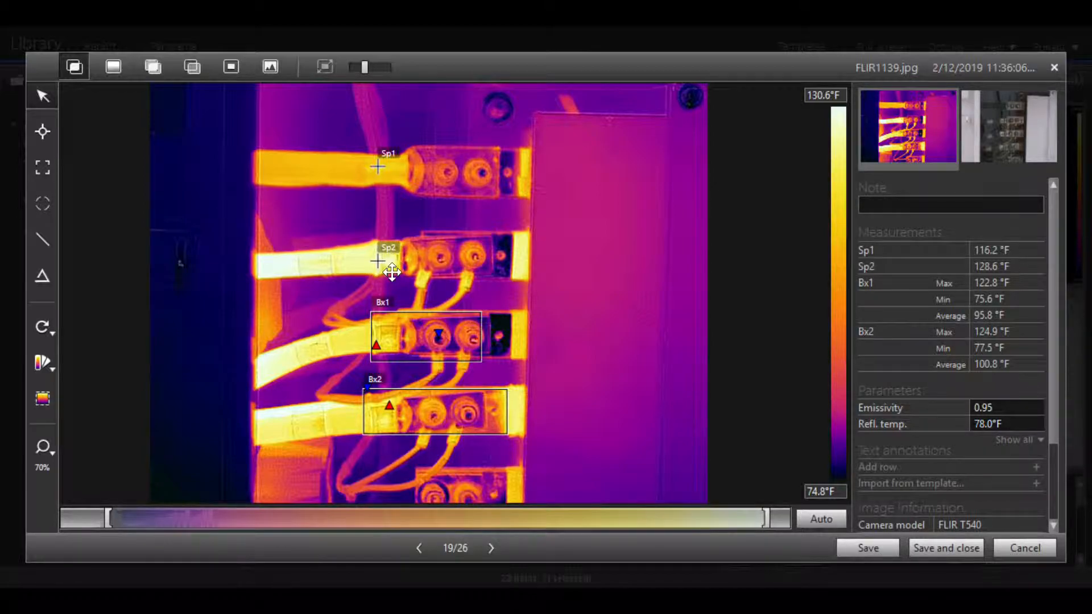
Examine the area covered by spot Sp2 on the second cable at high and low magnification.
scroll(392, 273, up, 8)
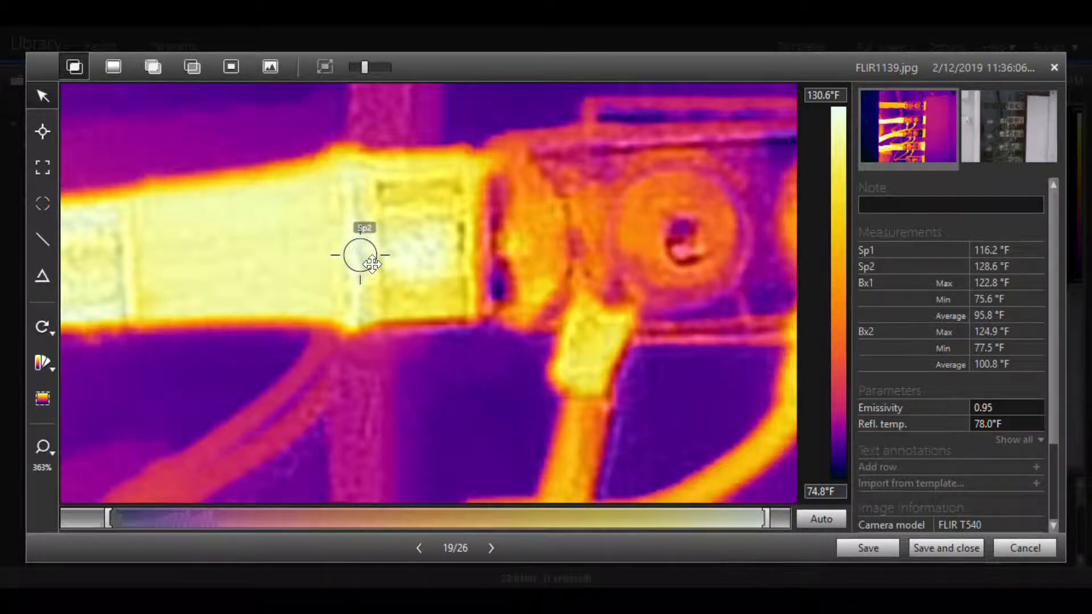
scroll(958, 403, down, 2)
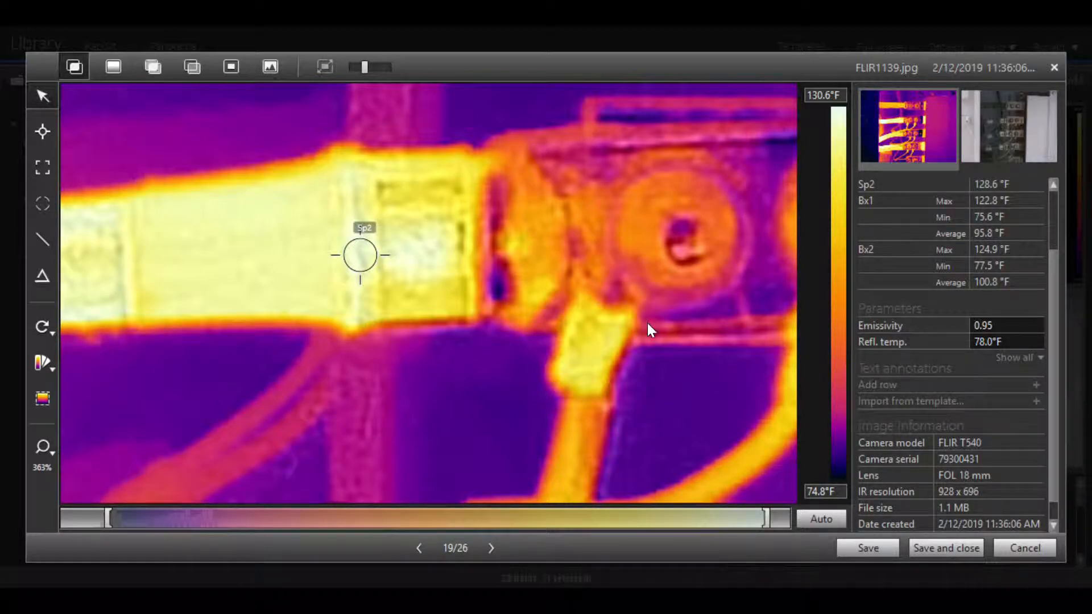
scroll(390, 254, down, 5)
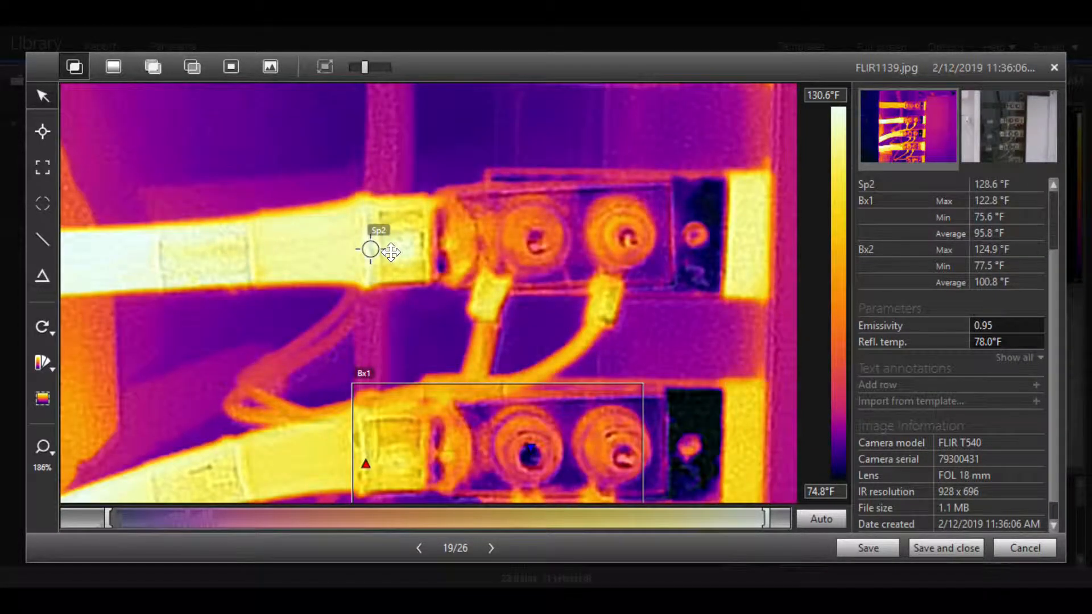
scroll(387, 260, up, 3)
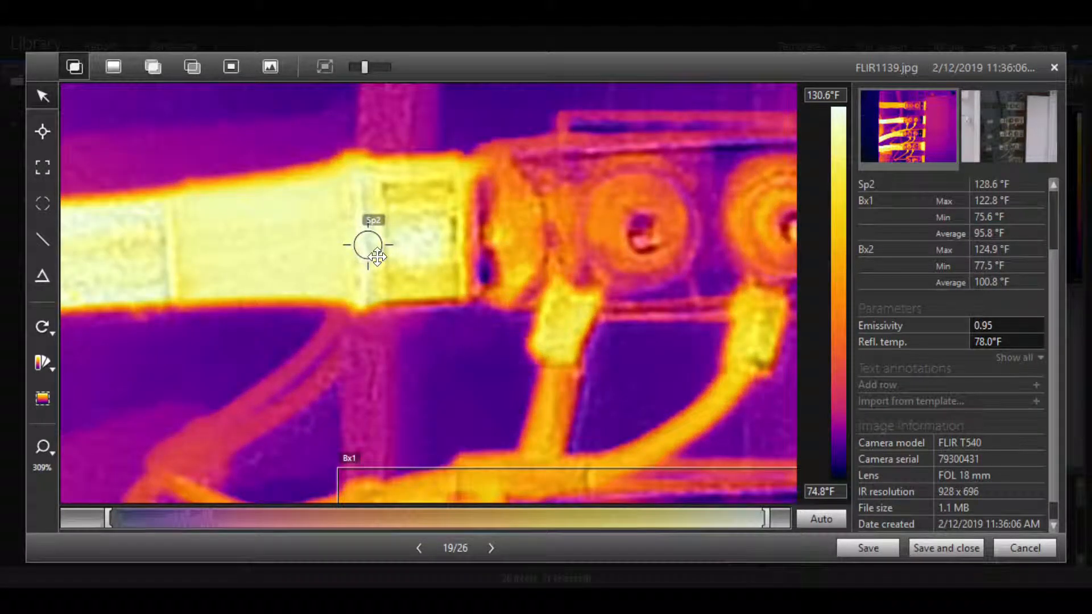
scroll(375, 250, down, 4)
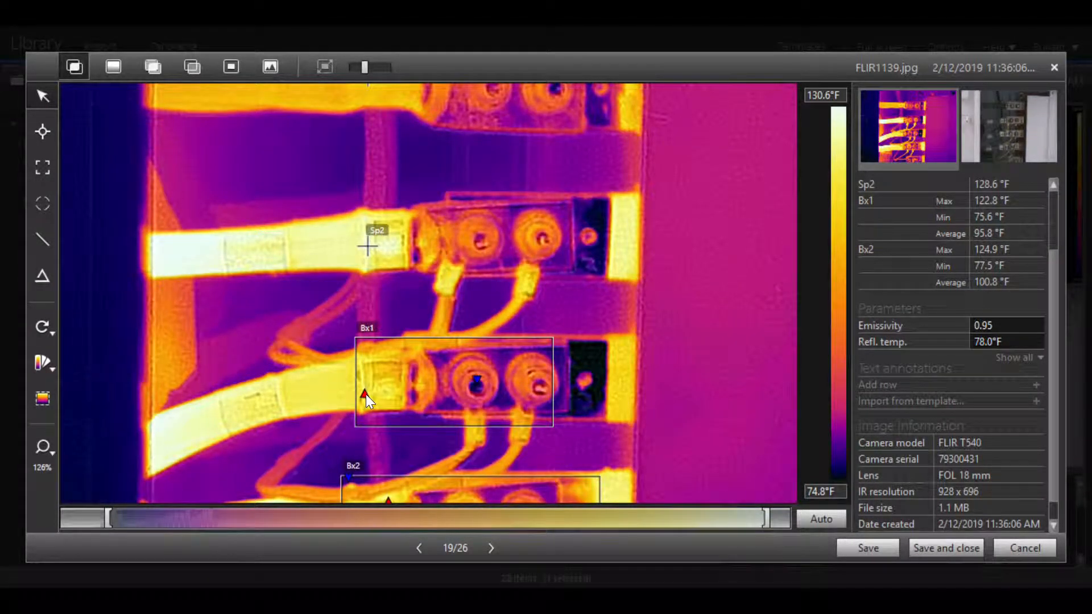
scroll(366, 394, down, 1)
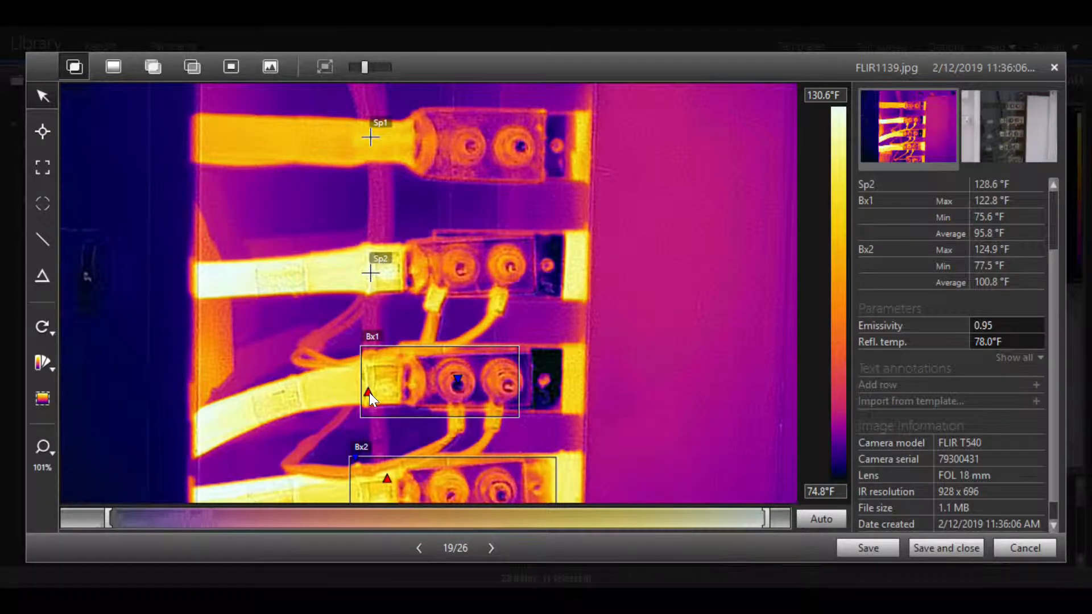
scroll(365, 258, up, 6)
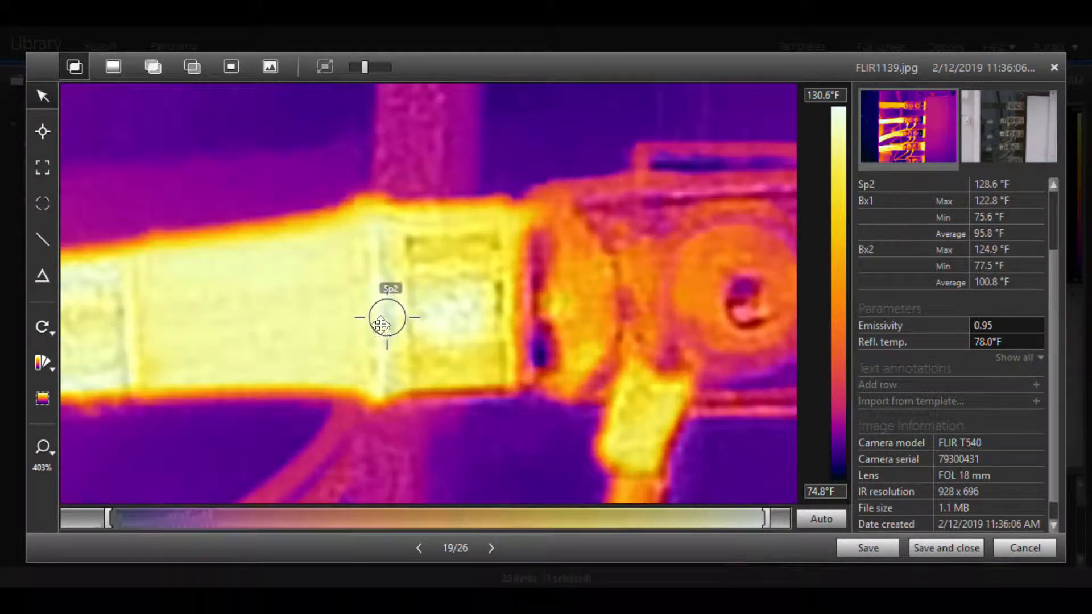
scroll(389, 324, down, 6)
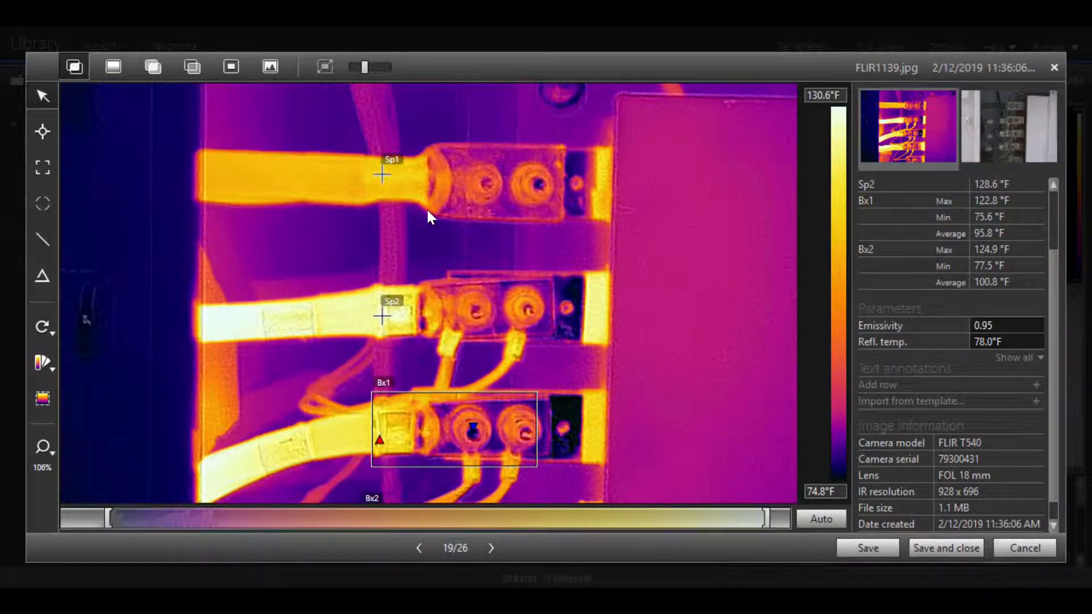
Examine the cables and their spot and box measurements at several magnifications, including 100%.
scroll(399, 327, down, 2)
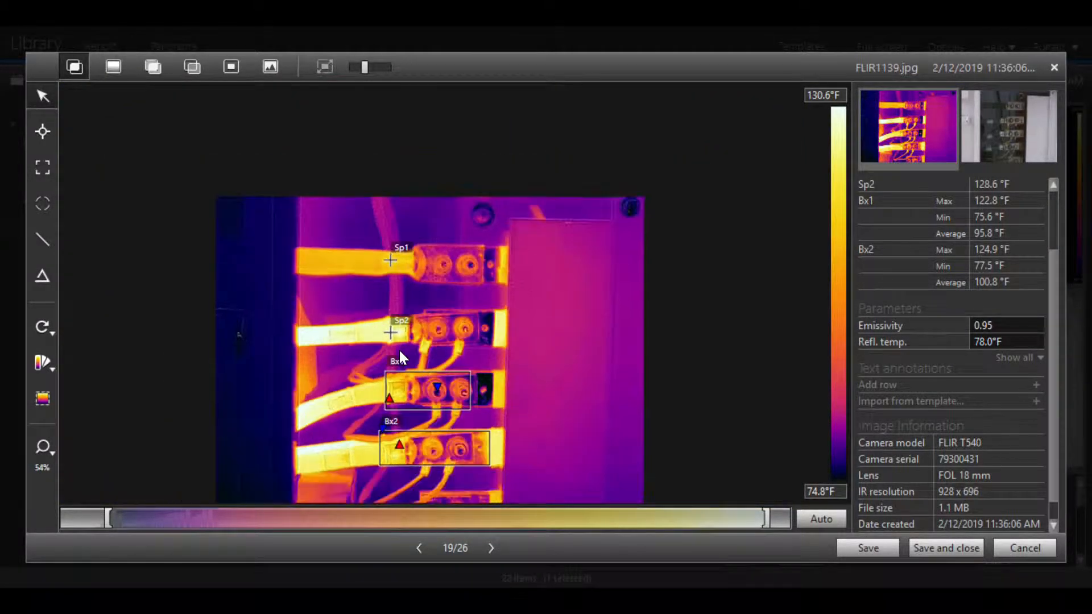
scroll(438, 411, down, 1)
scroll(449, 420, up, 1)
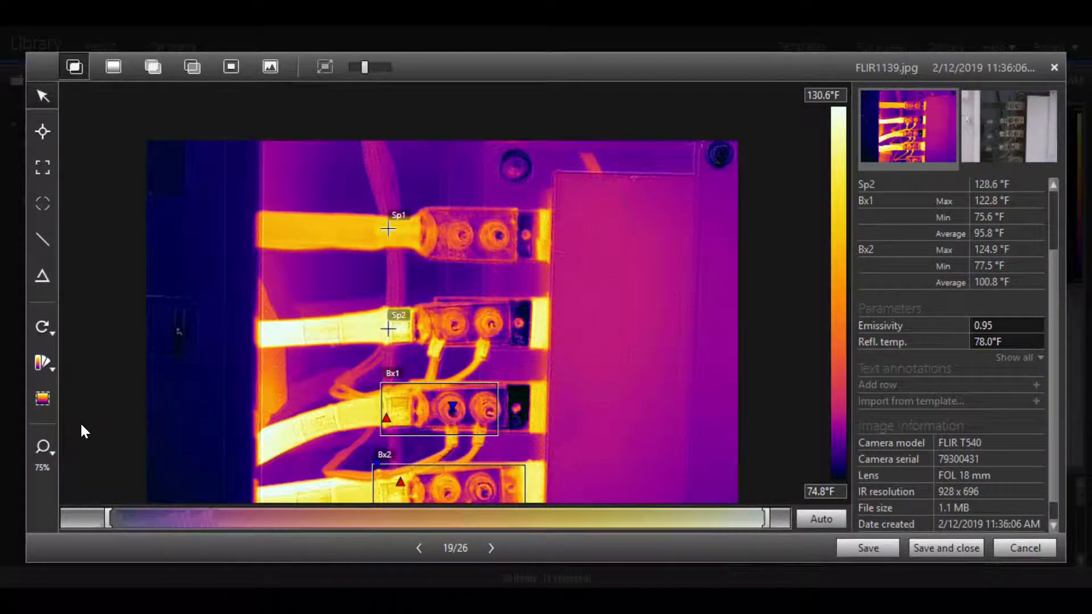
scroll(468, 339, down, 1)
scroll(467, 340, up, 2)
scroll(467, 339, down, 1)
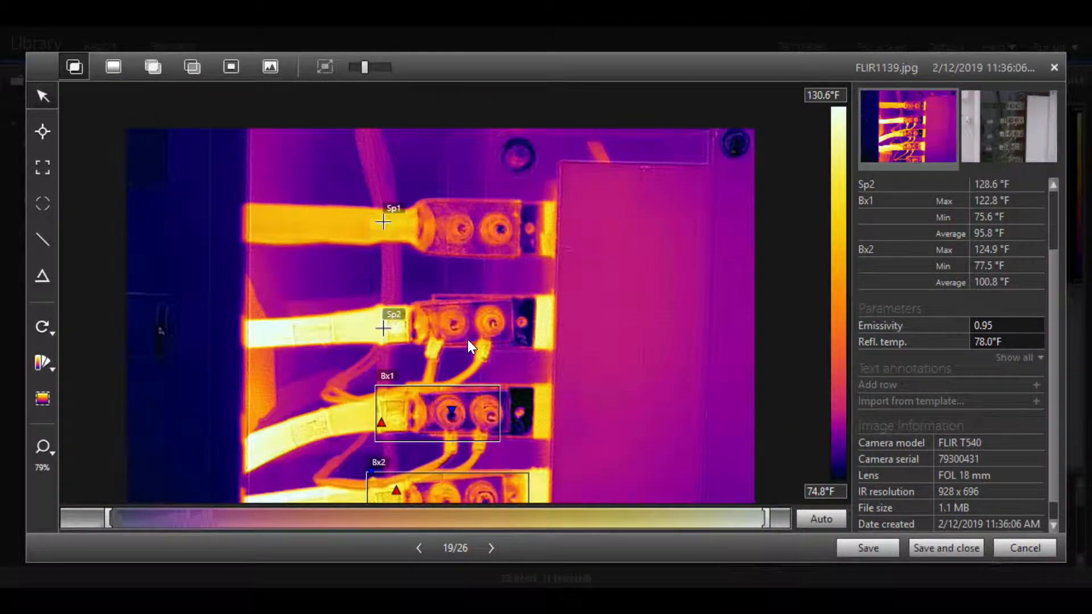
click(49, 448)
click(81, 465)
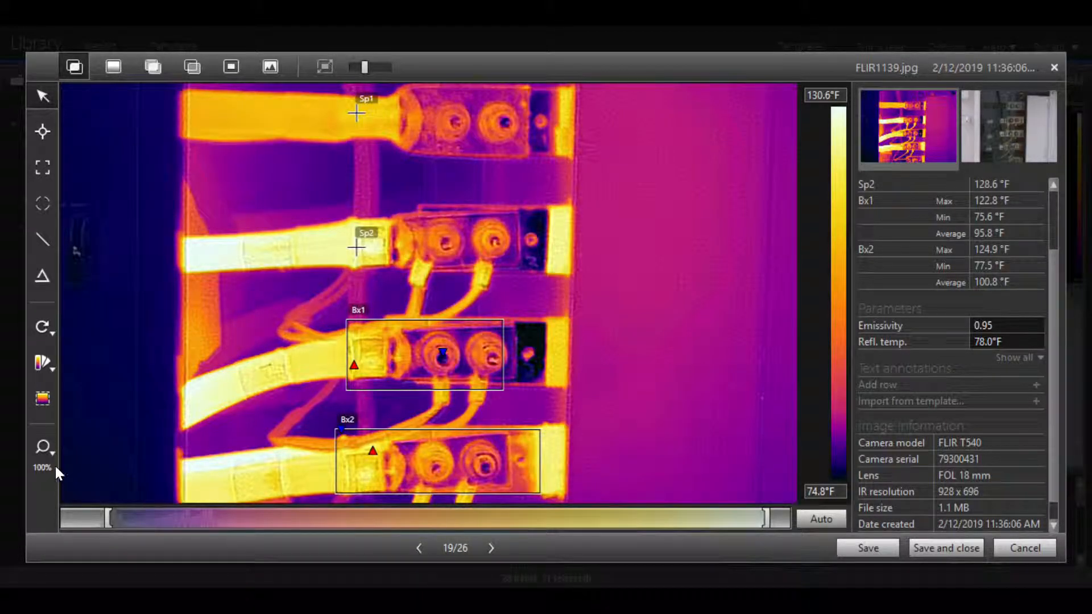
click(54, 457)
click(114, 473)
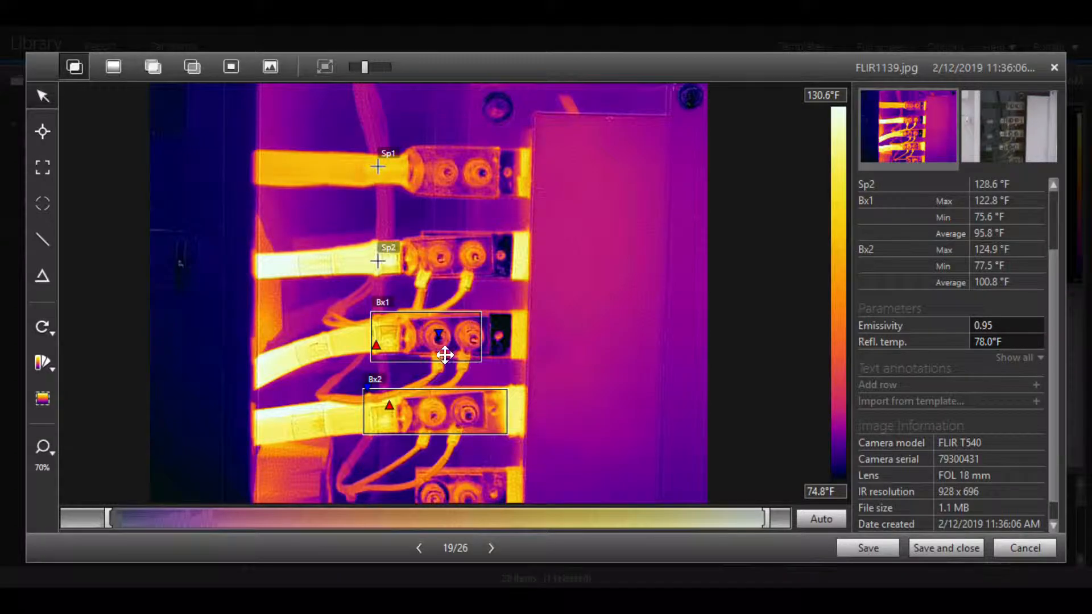
Add a temperature difference between the Bx1 and Bx2 maximums, and widen box Bx2 to span the whole fourth cable and its connector.
click(40, 279)
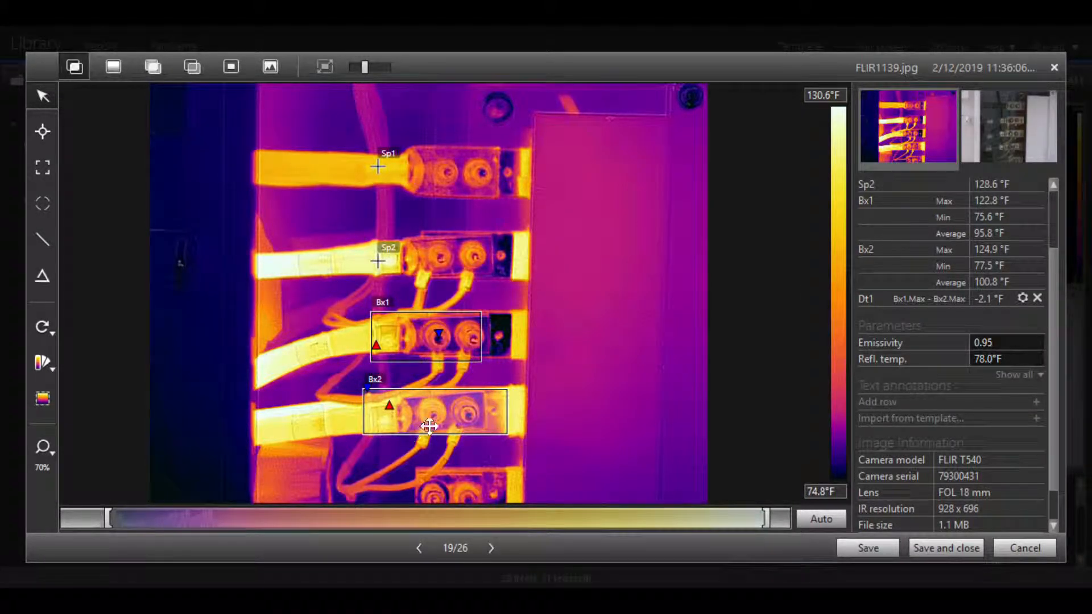
mouse_move(424, 420)
mouse_down()
mouse_move(345, 432)
mouse_move(441, 424)
mouse_up()
drag(373, 421, 259, 421)
drag(334, 420, 334, 428)
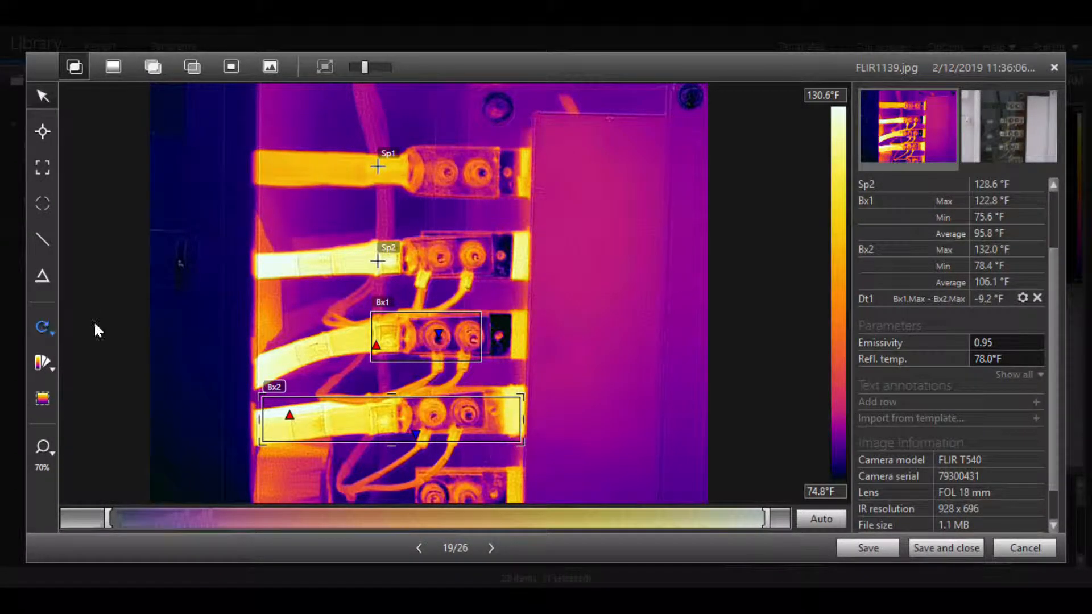
Apply a rainbow-type color palette and narrow the temperature scale to about 88.9 to 131.6 °F.
click(43, 367)
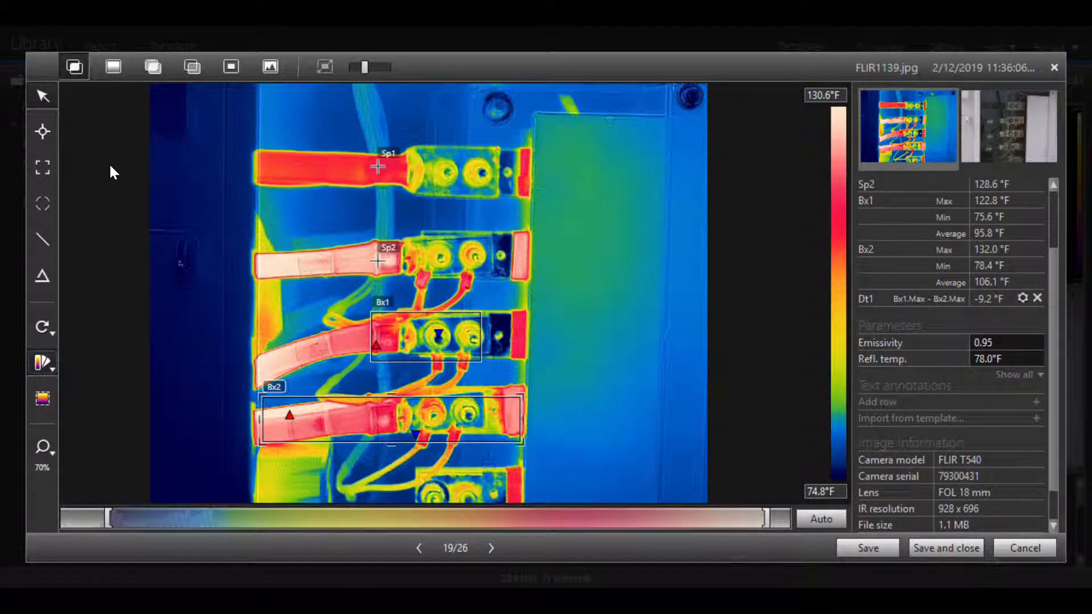
click(109, 162)
drag(106, 519, 258, 487)
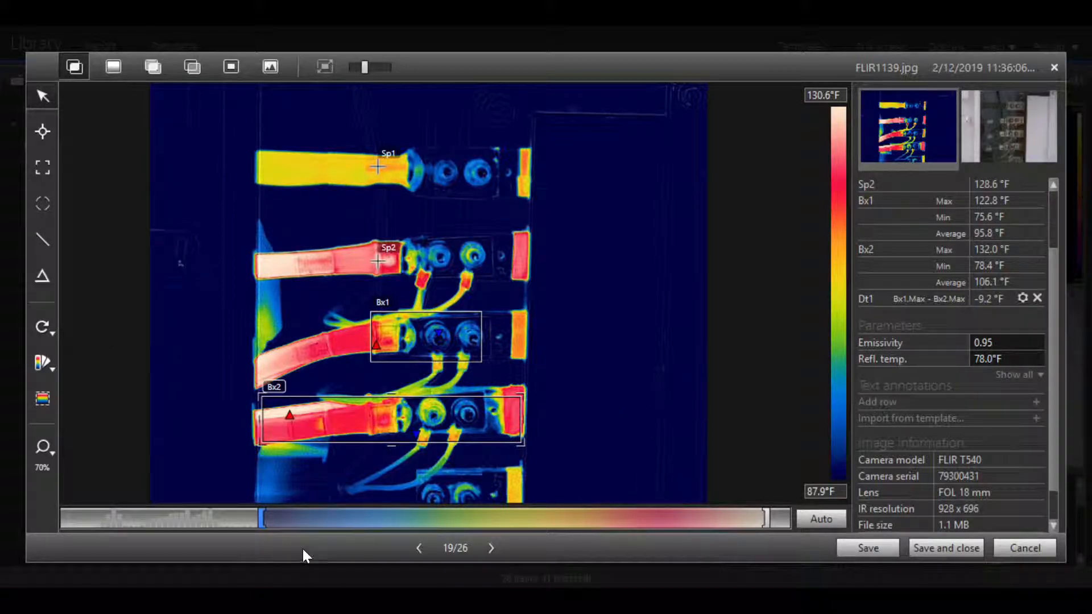
mouse_move(293, 526)
mouse_down()
mouse_move(227, 536)
mouse_move(305, 533)
mouse_up()
Set the temperature scale's lower limit to 90 °F and its upper limit to 130 °F.
click(843, 493)
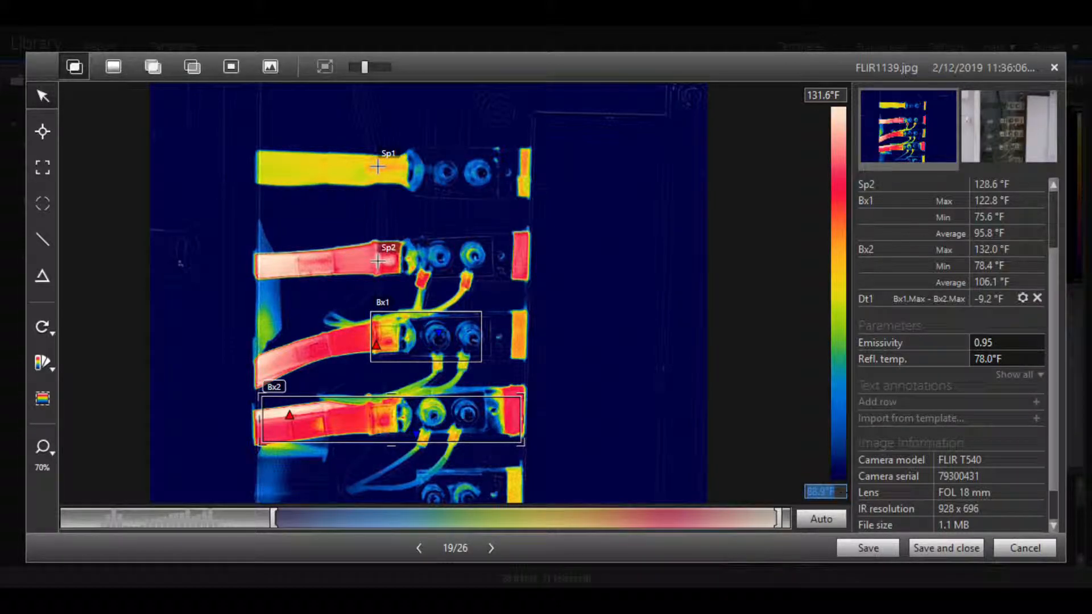
text(90)
click(824, 95)
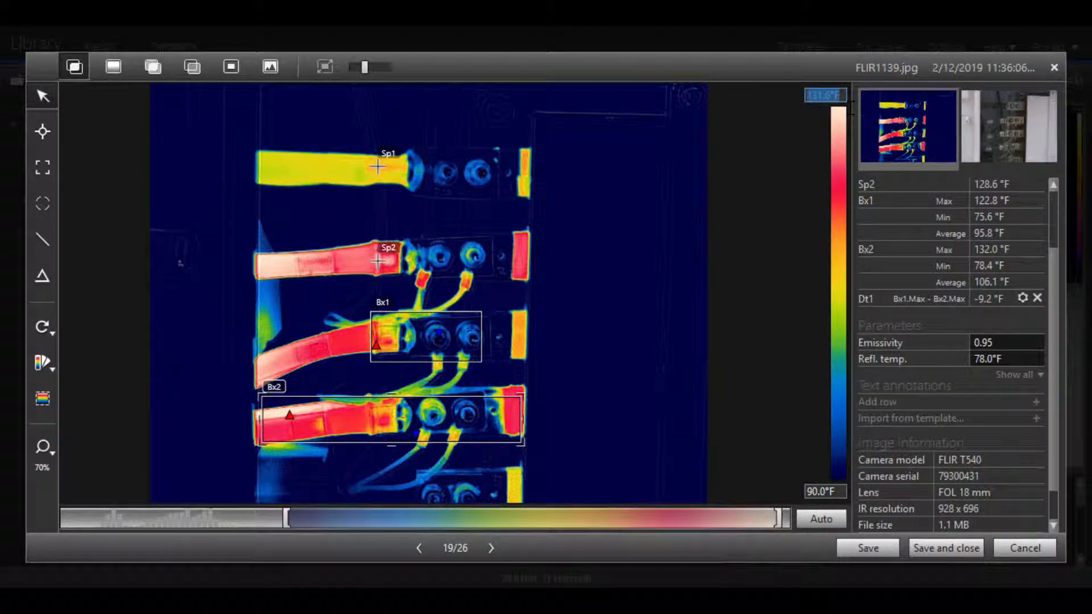
text(130)
key(Return)
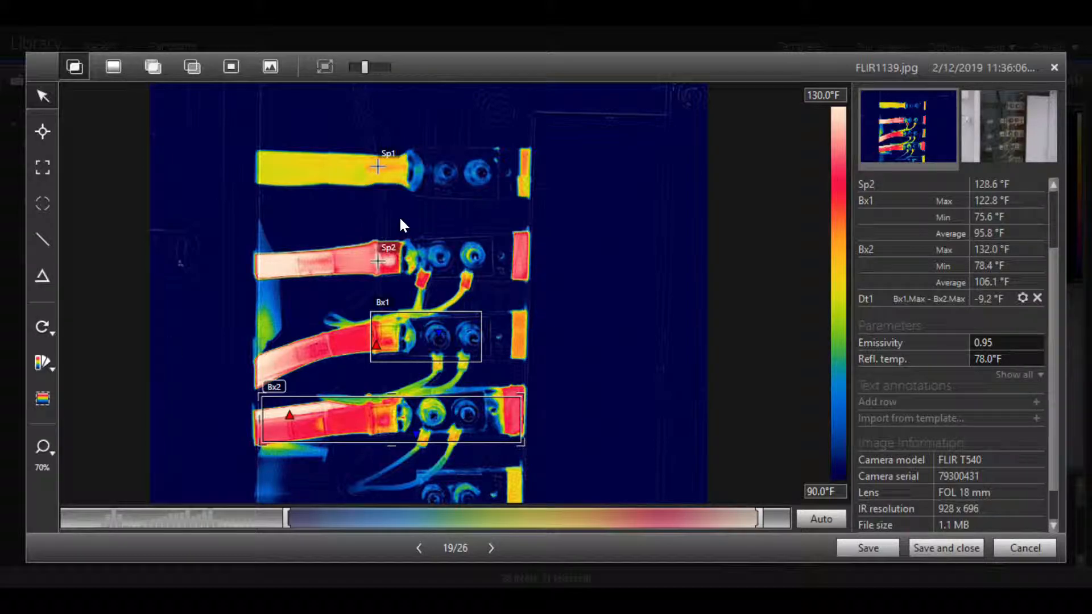
Set the image to thermal-only mode and save and close it.
click(113, 69)
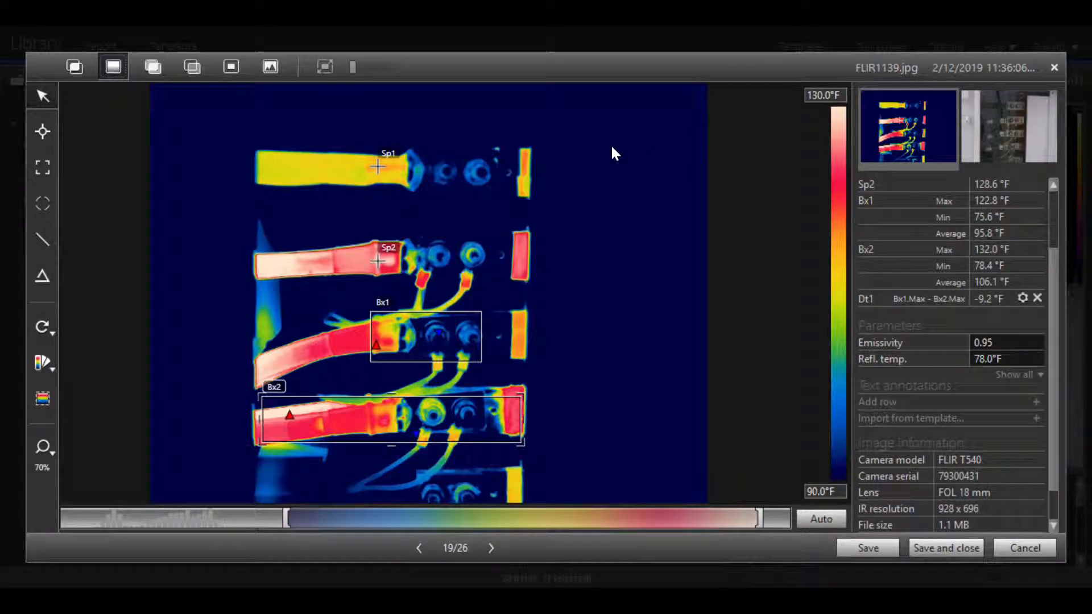
click(77, 66)
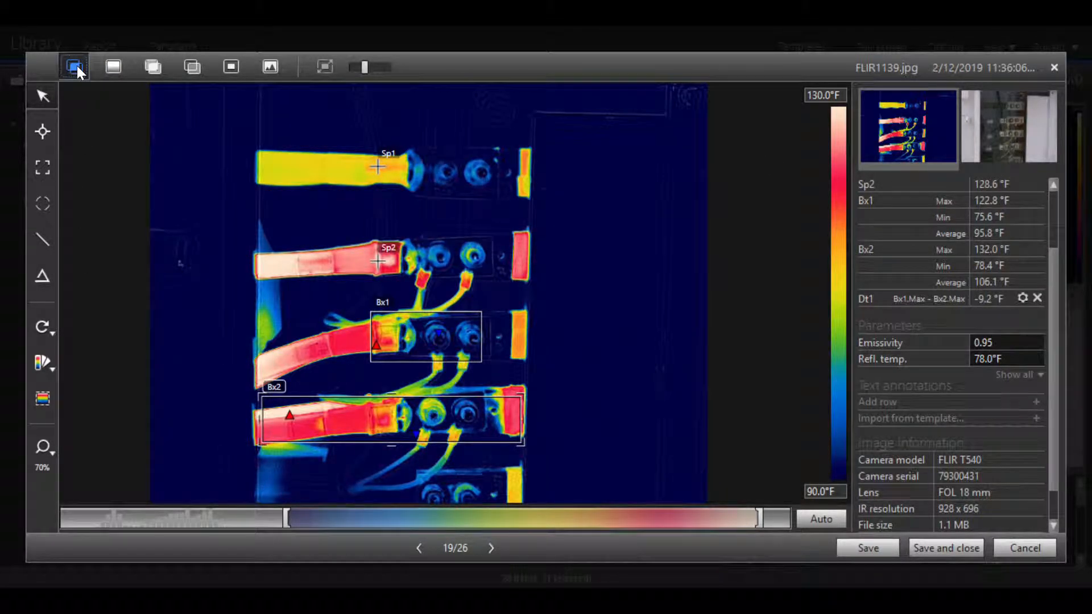
click(111, 64)
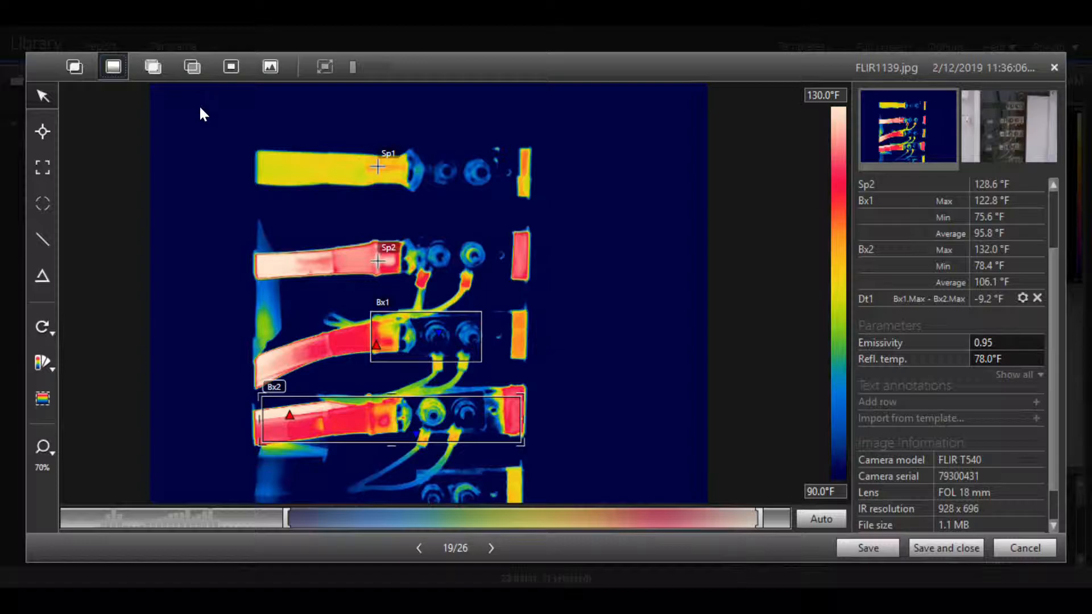
click(936, 548)
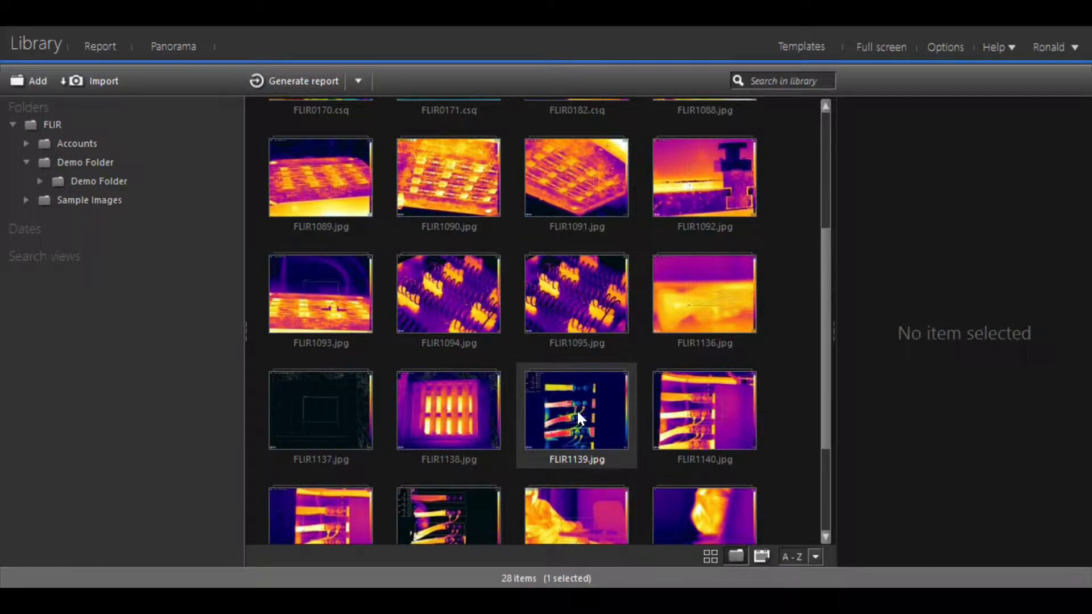
Generate a report from FLIR1139.jpg in the library.
click(577, 409)
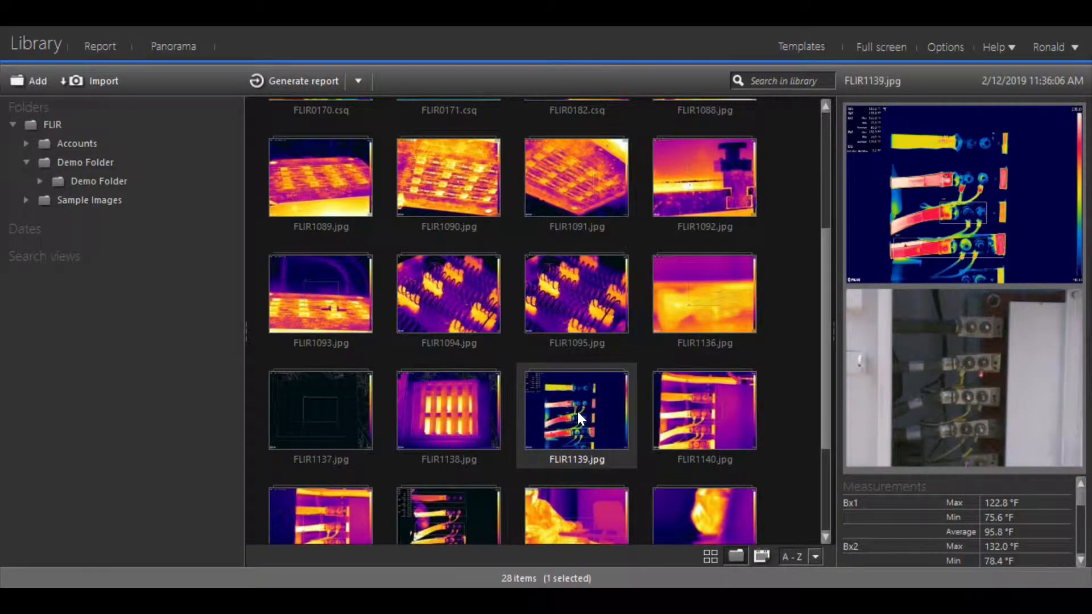
click(302, 76)
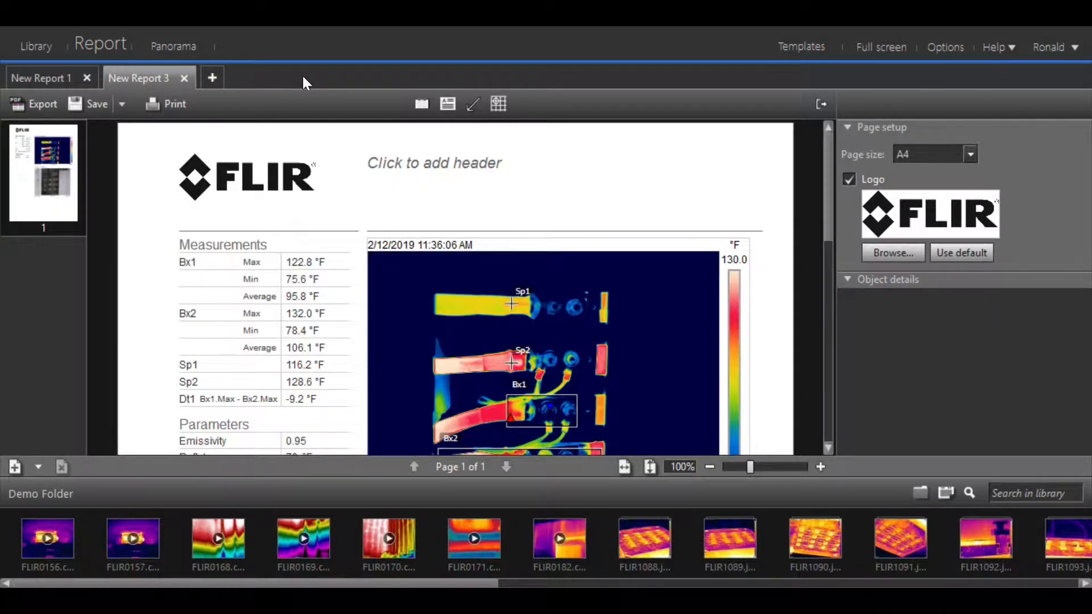
Review the report page's measurements, parameters, thermal image and visual photo.
scroll(739, 296, down, 4)
scroll(711, 304, up, 4)
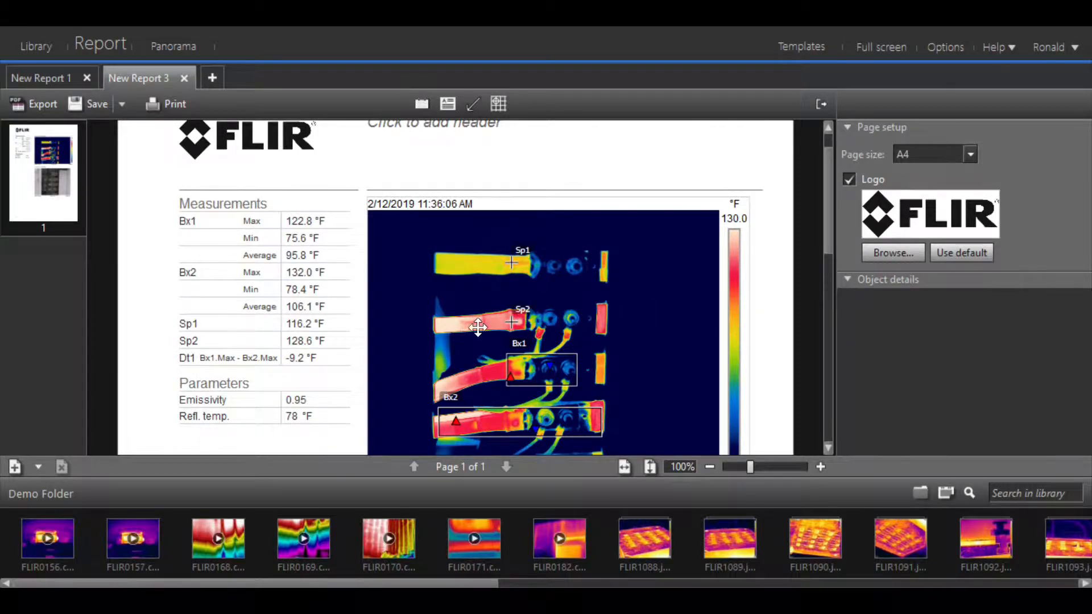
scroll(523, 325, down, 5)
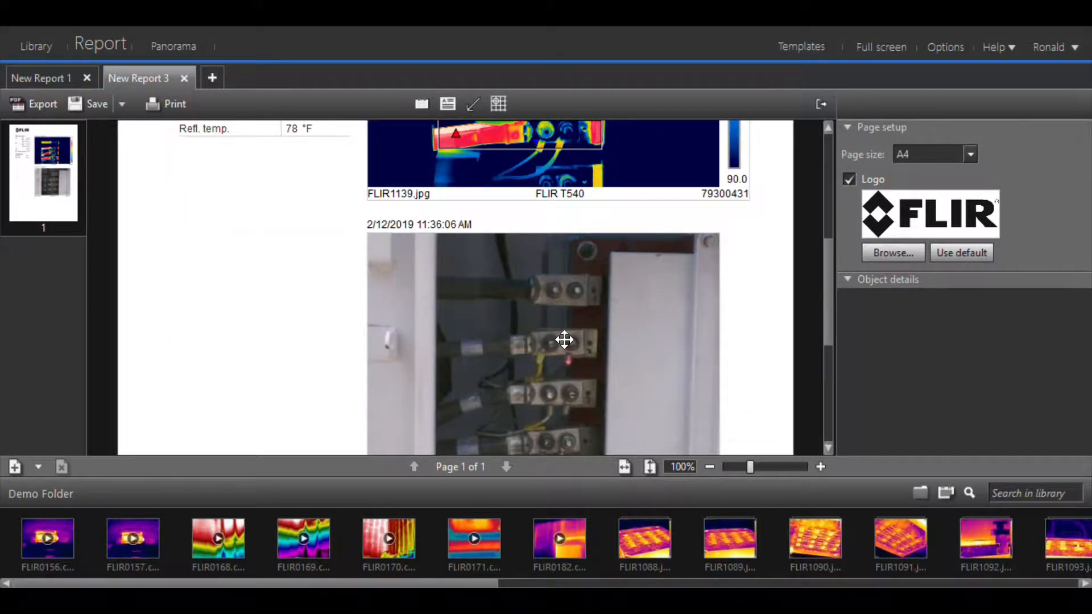
scroll(563, 338, down, 2)
scroll(564, 338, up, 5)
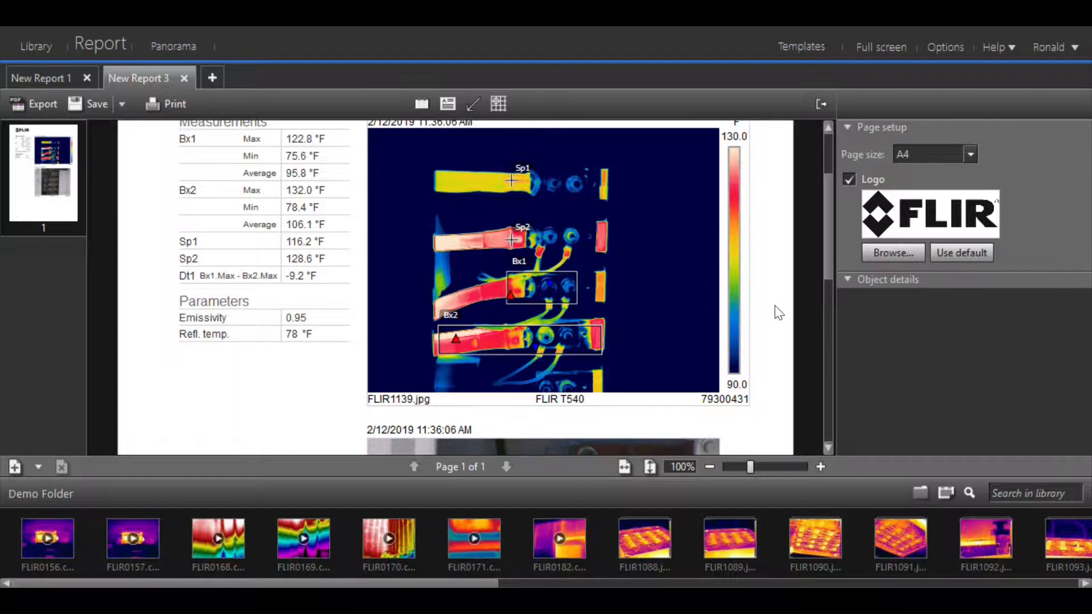
scroll(762, 312, up, 3)
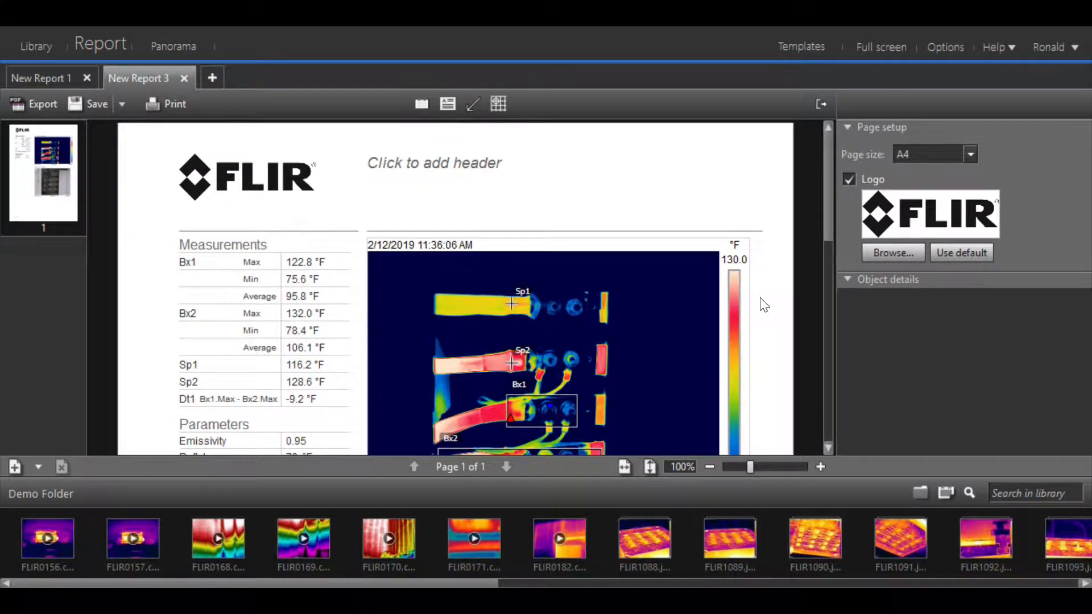
scroll(763, 306, down, 2)
scroll(763, 305, down, 1)
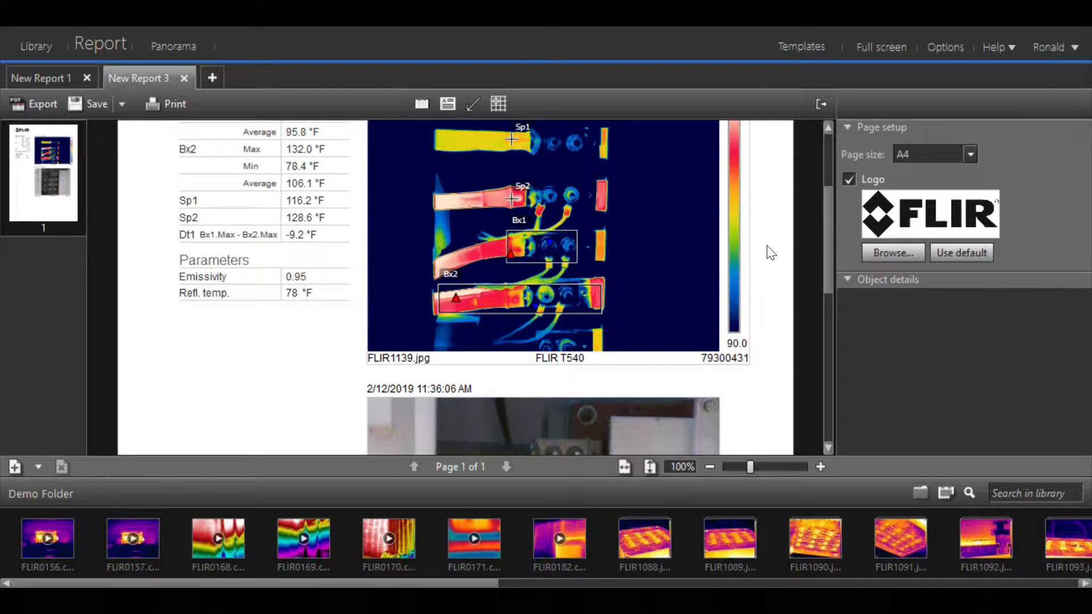
scroll(768, 252, down, 1)
scroll(771, 250, up, 3)
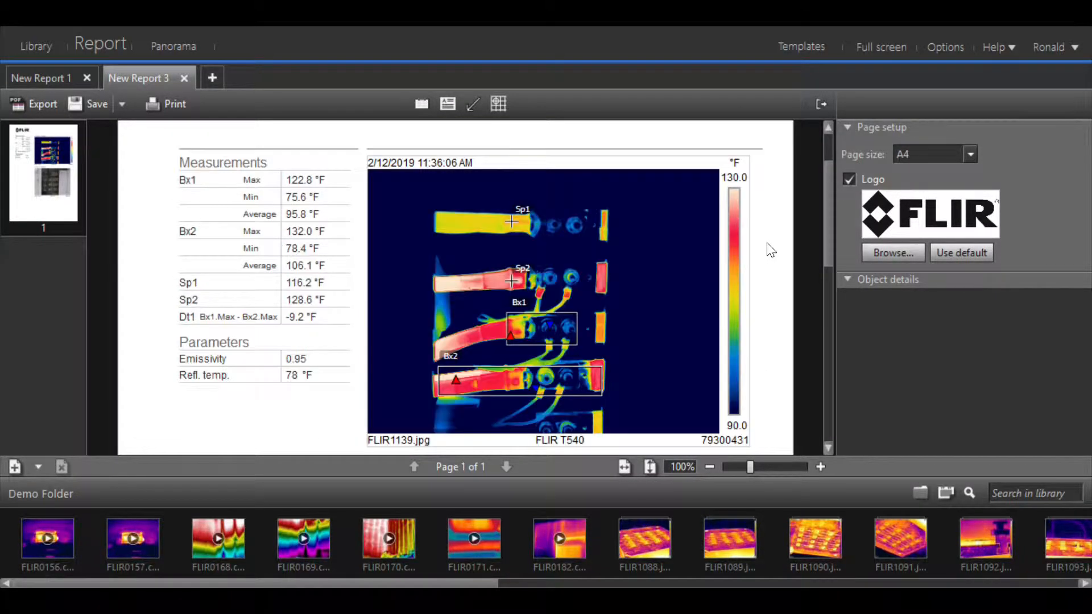
scroll(770, 250, down, 1)
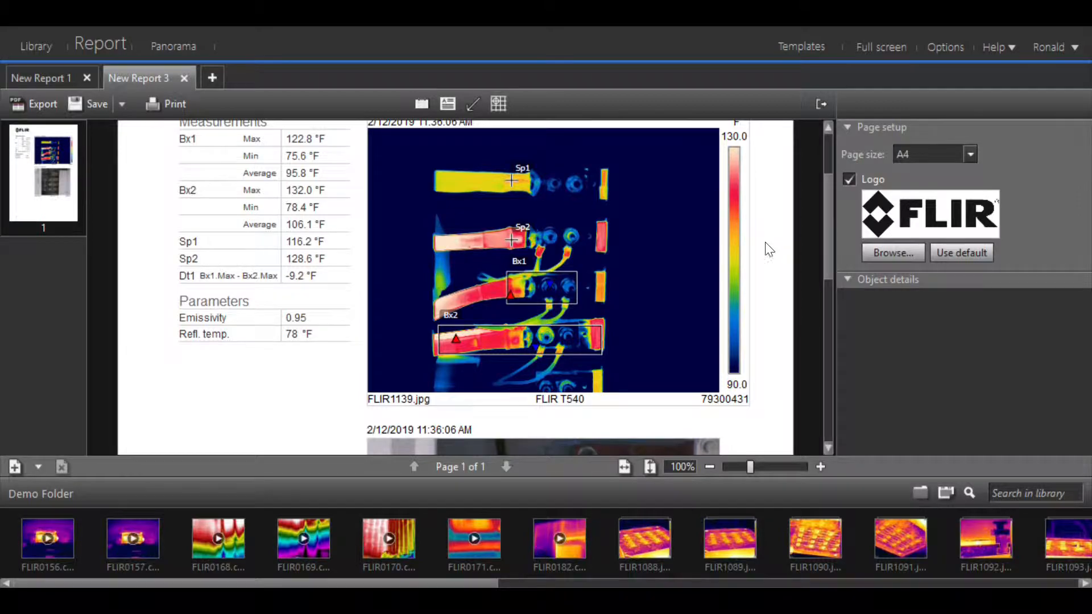
Add a text box below the parameters table reading "NOTES:" with "INSTRUCTION FOR WORK ORDER" on the following line.
click(447, 105)
scroll(273, 367, down, 3)
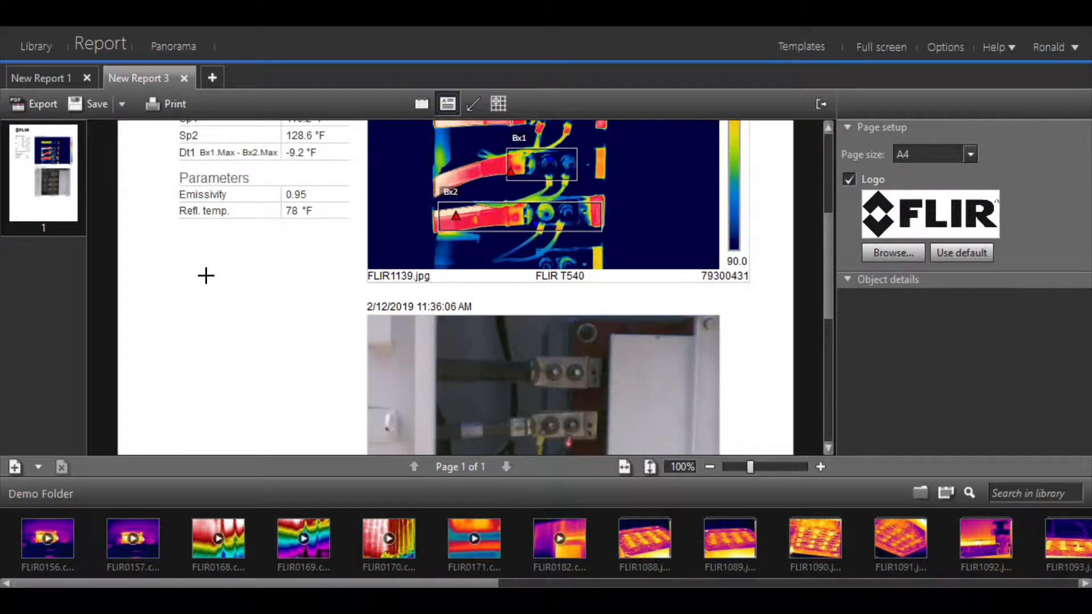
drag(193, 263, 353, 466)
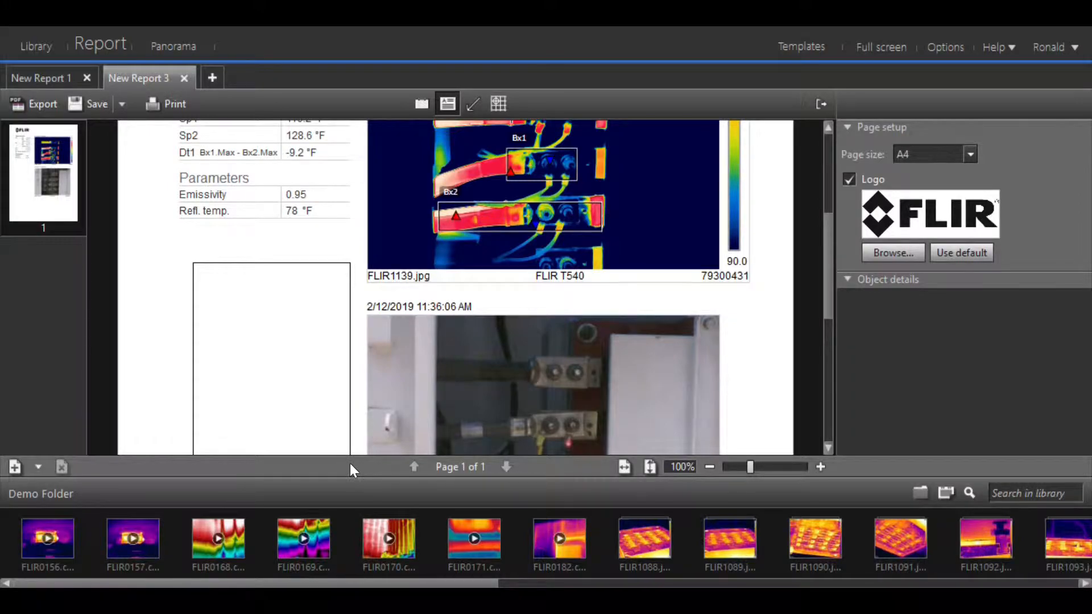
text(NOTES:)
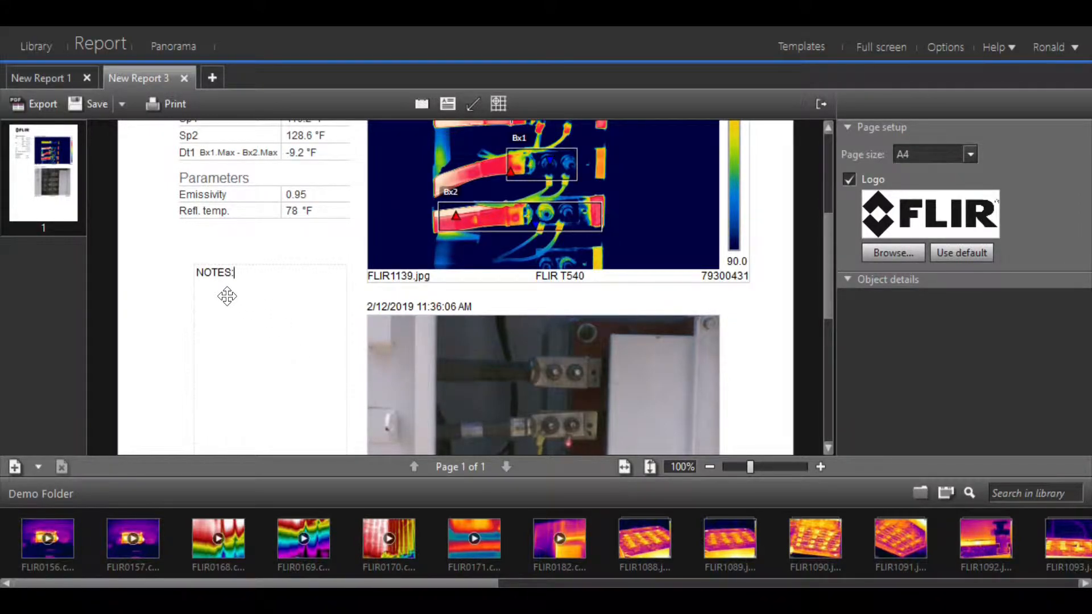
key(Return)
text(INSTRUCTION FOR WORK )
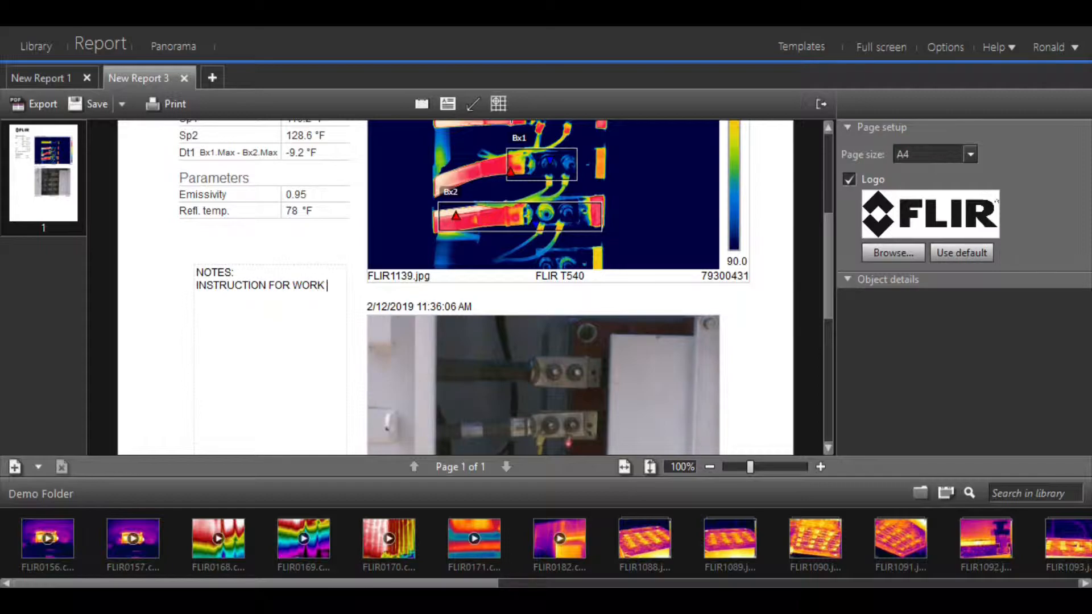
text(ORDER)
Draw an arrow from the Bx2 cable in the thermal image down to the lower cables in the visual photo.
scroll(404, 346, up, 1)
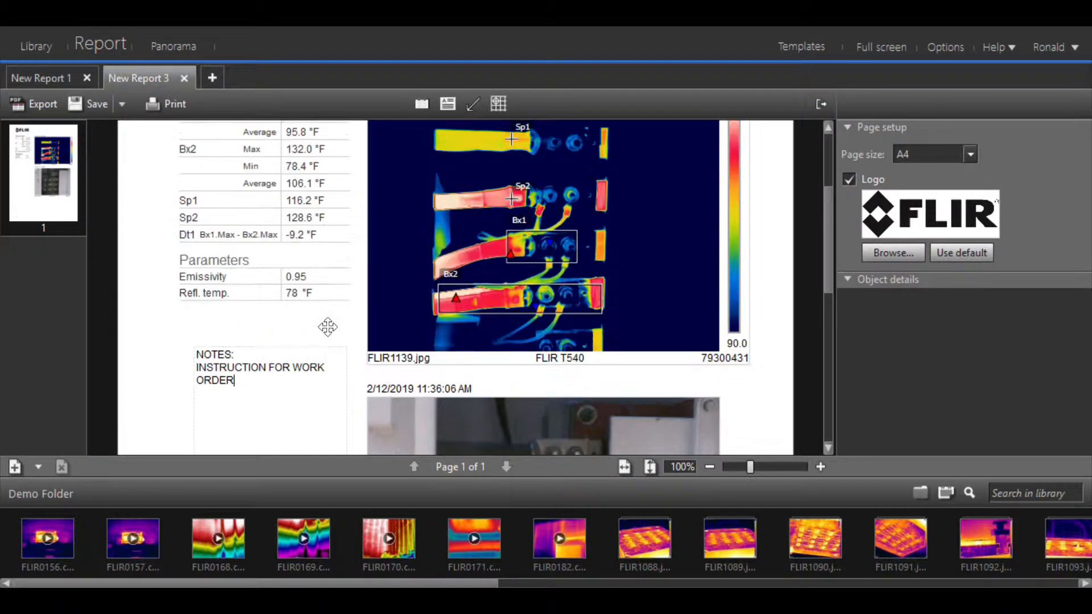
click(472, 104)
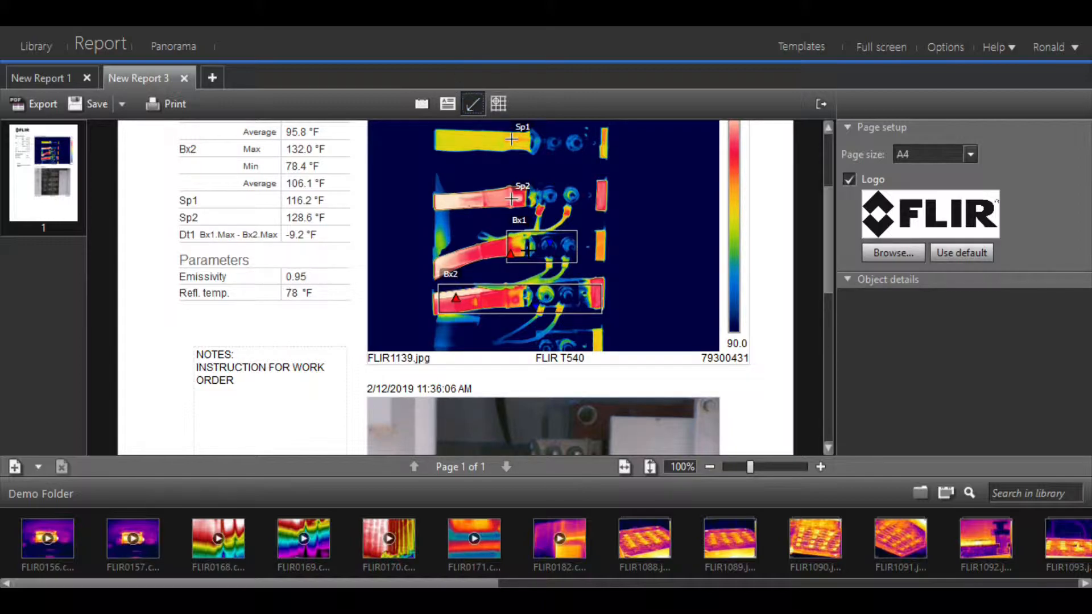
scroll(527, 249, down, 5)
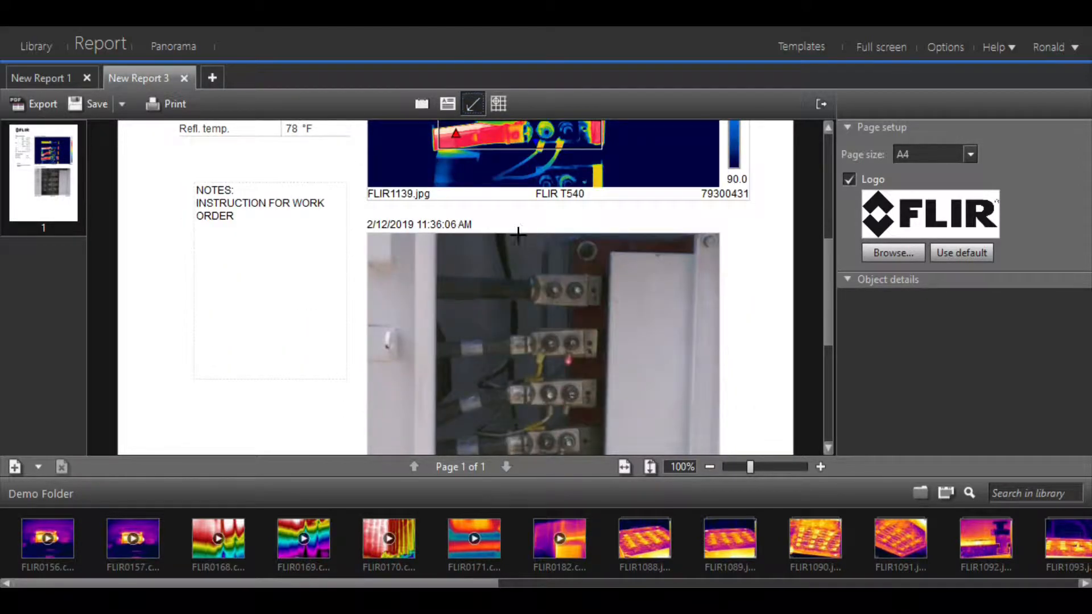
scroll(494, 209, up, 1)
mouse_move(475, 181)
mouse_down()
mouse_move(518, 457)
mouse_move(511, 466)
mouse_move(502, 453)
mouse_up()
scroll(502, 453, down, 3)
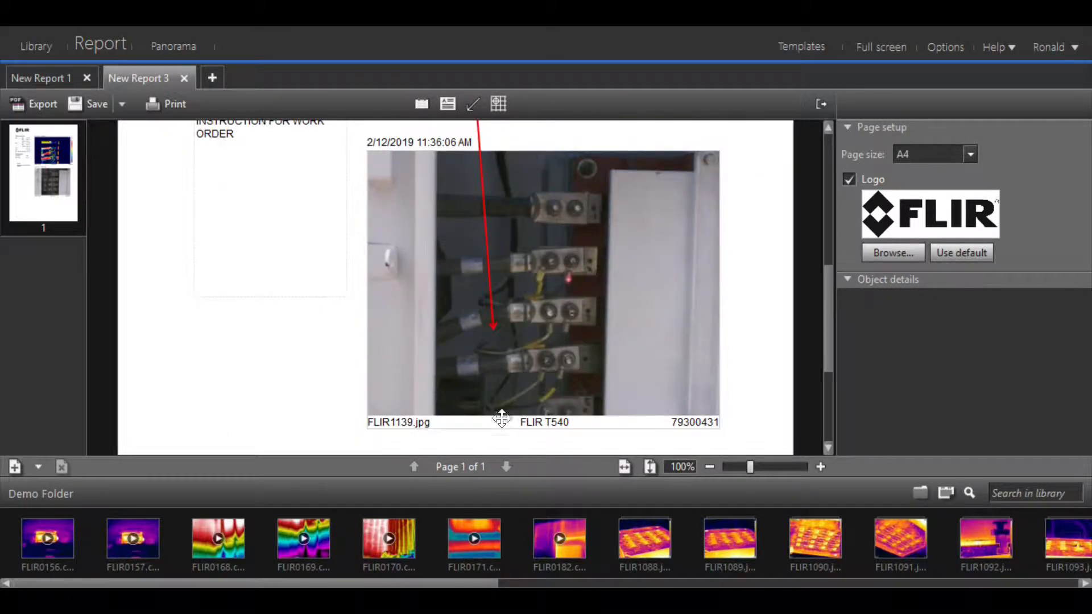
Review the notes and arrow on the report page at 70% magnification.
scroll(504, 330, up, 5)
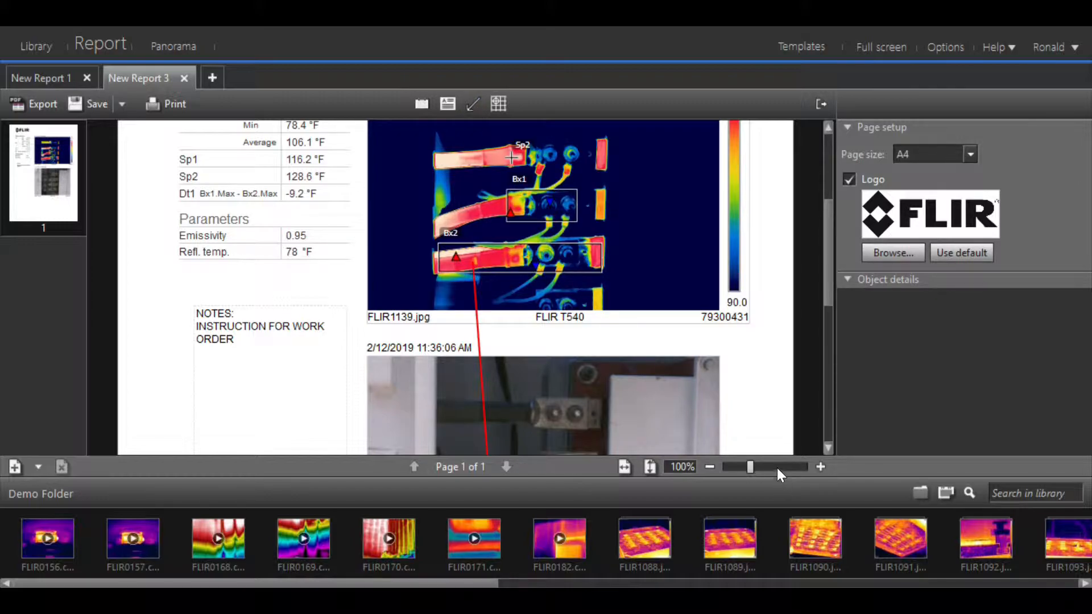
click(712, 465)
click(712, 465)
click(712, 465)
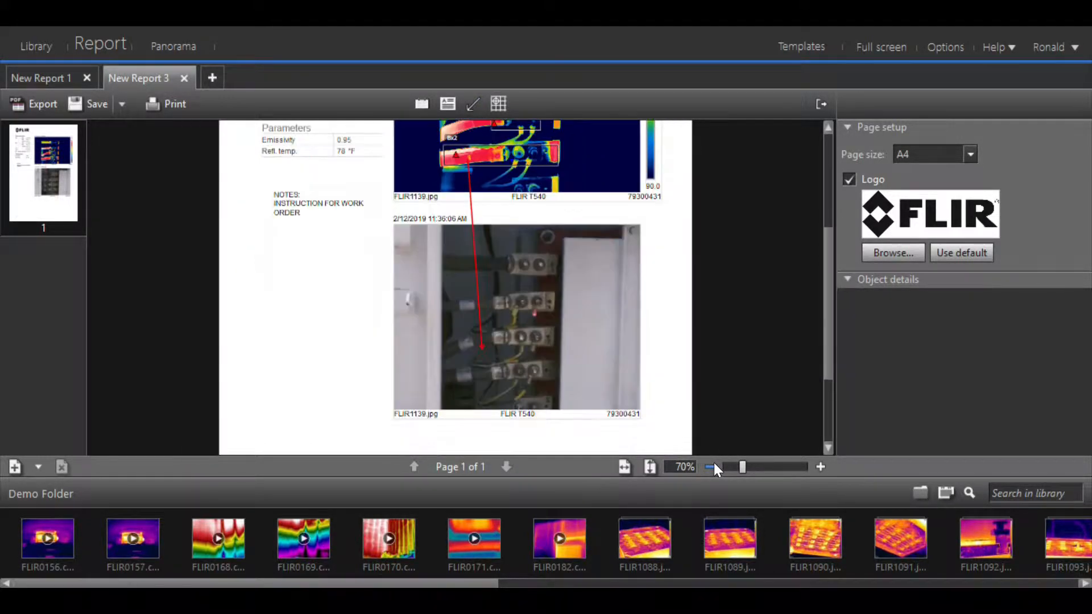
Move the red arrow's tip to the fourth cable in the visual photo, and draw a yellow arrow from Bx1 to the photo's third terminal block.
drag(482, 348, 475, 370)
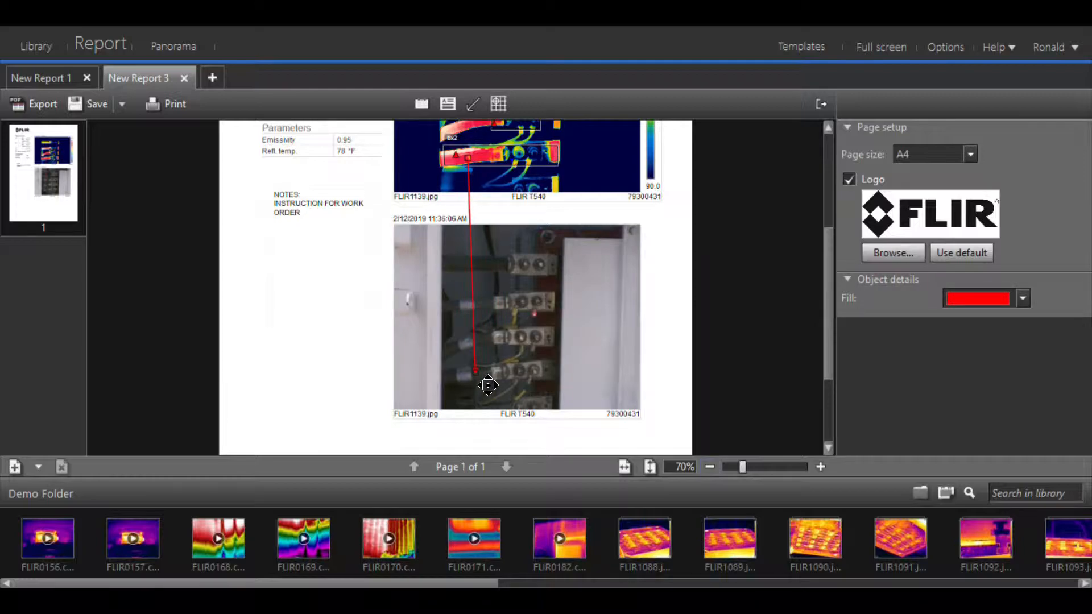
scroll(668, 318, up, 3)
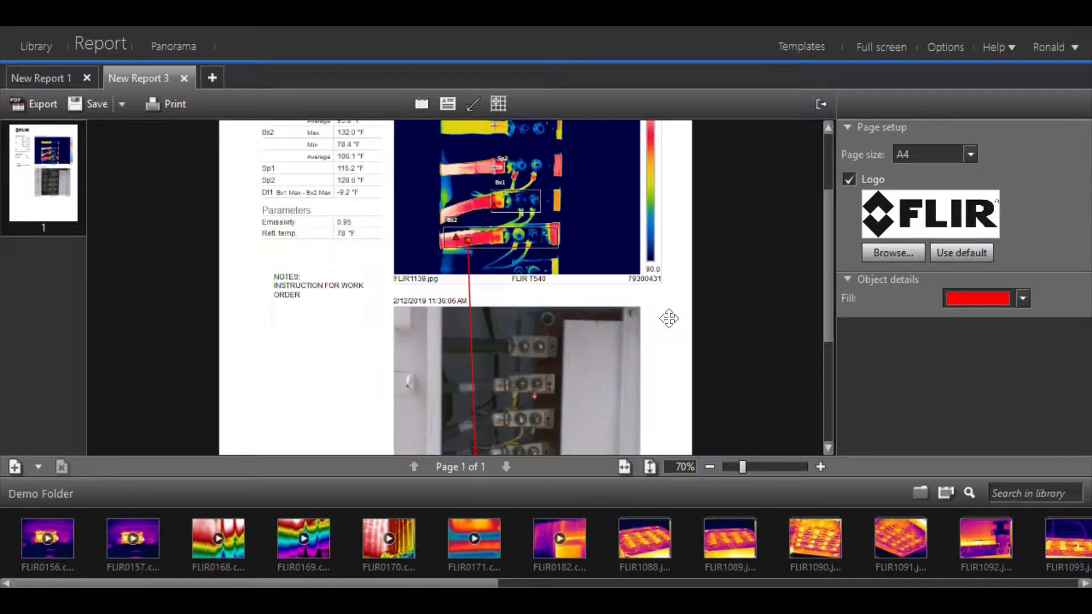
click(474, 104)
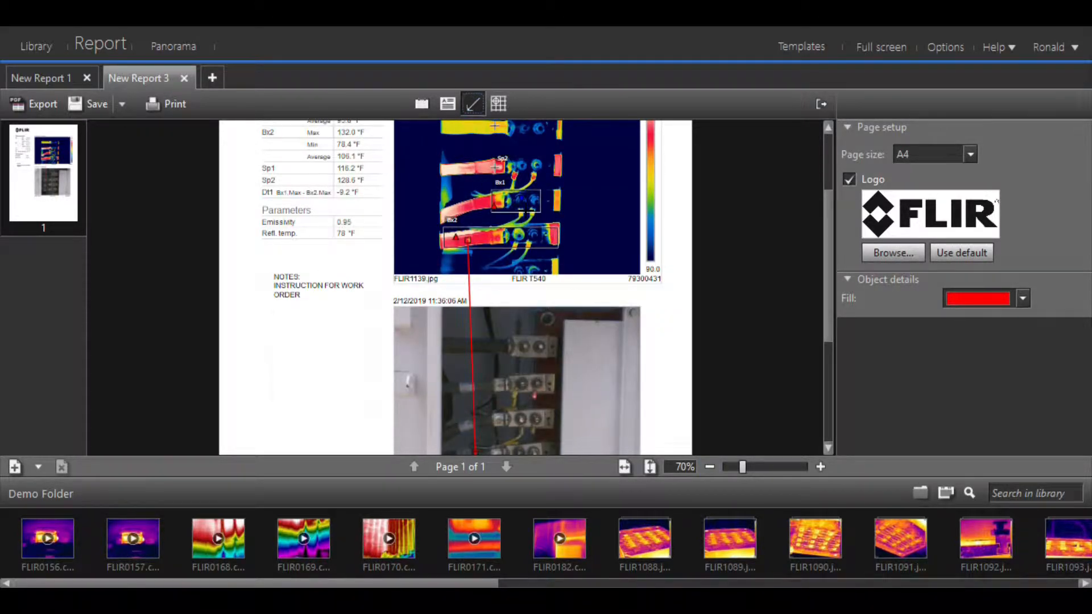
drag(519, 274, 533, 418)
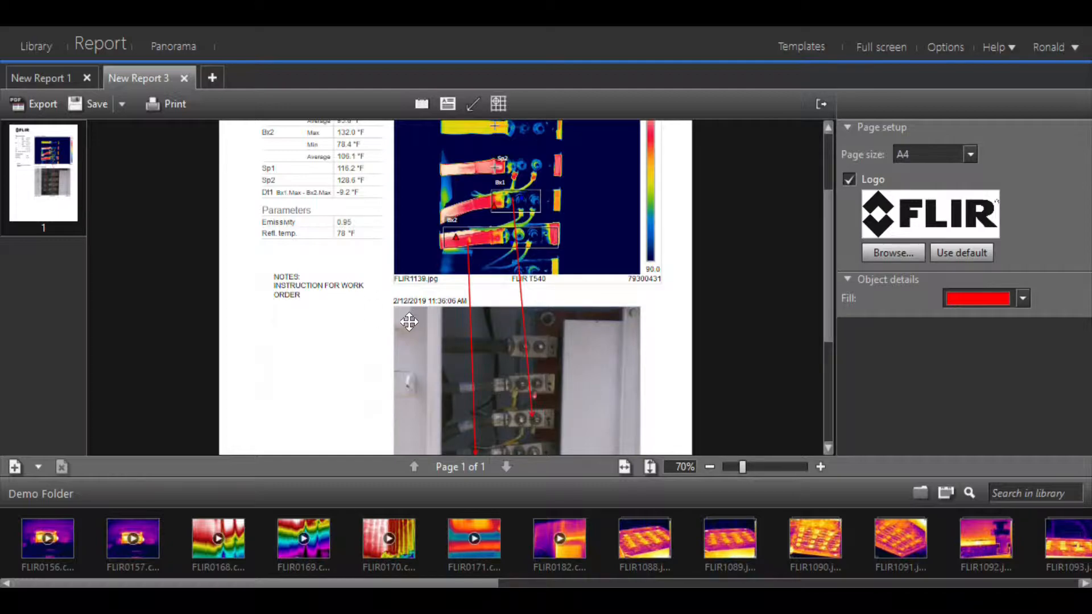
drag(536, 344, 535, 346)
click(535, 346)
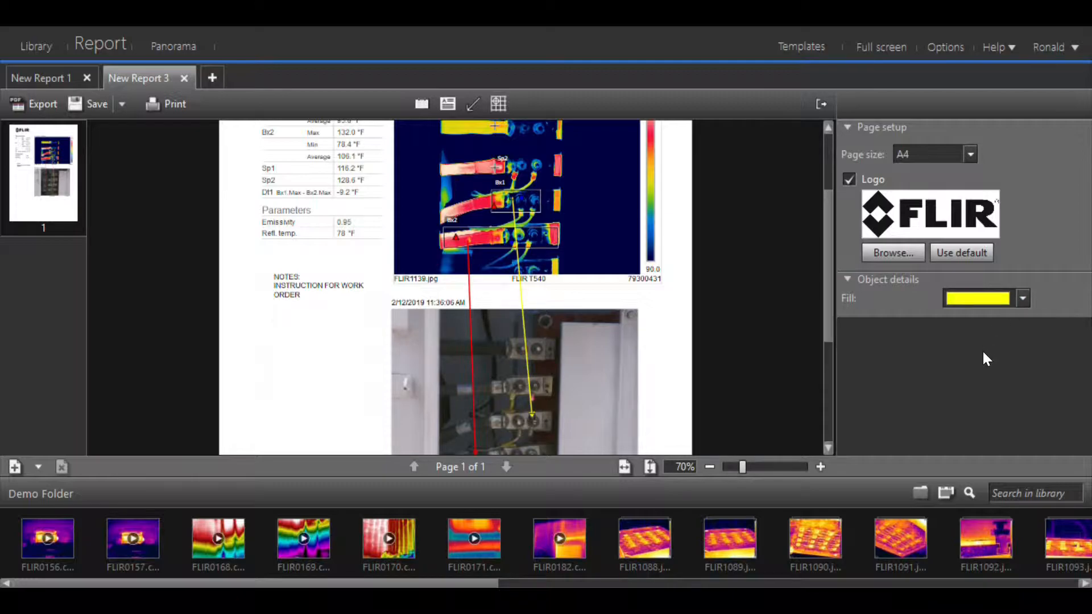
Add "Thermographer:" and "Location:" on separate lines in the report header, and replace the FLIR logo with the RJ Lang Sales, Inc. logo.
scroll(555, 307, up, 3)
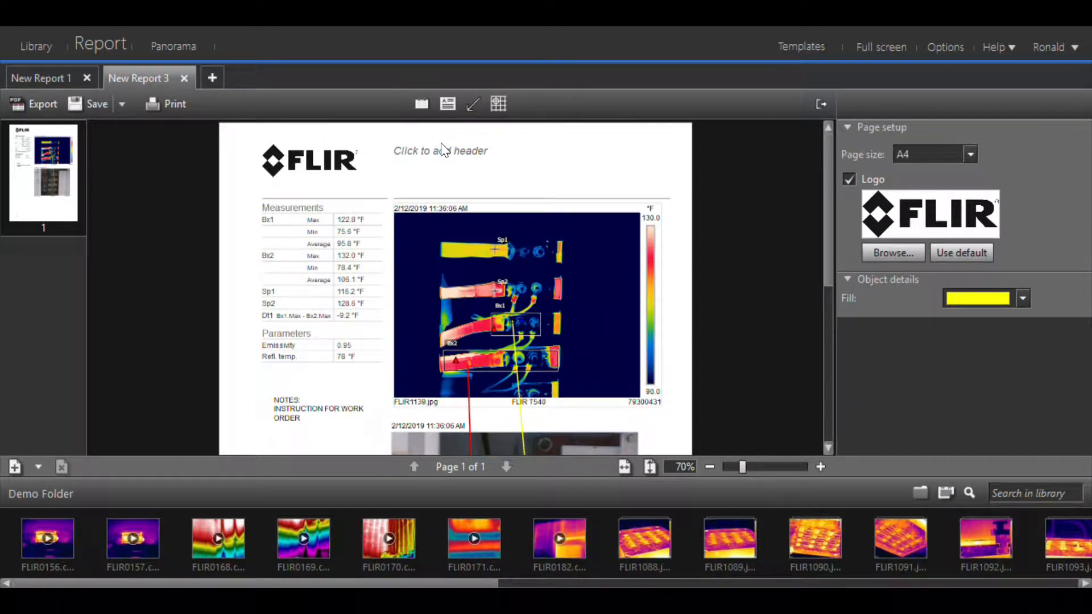
click(443, 150)
text(tHER)
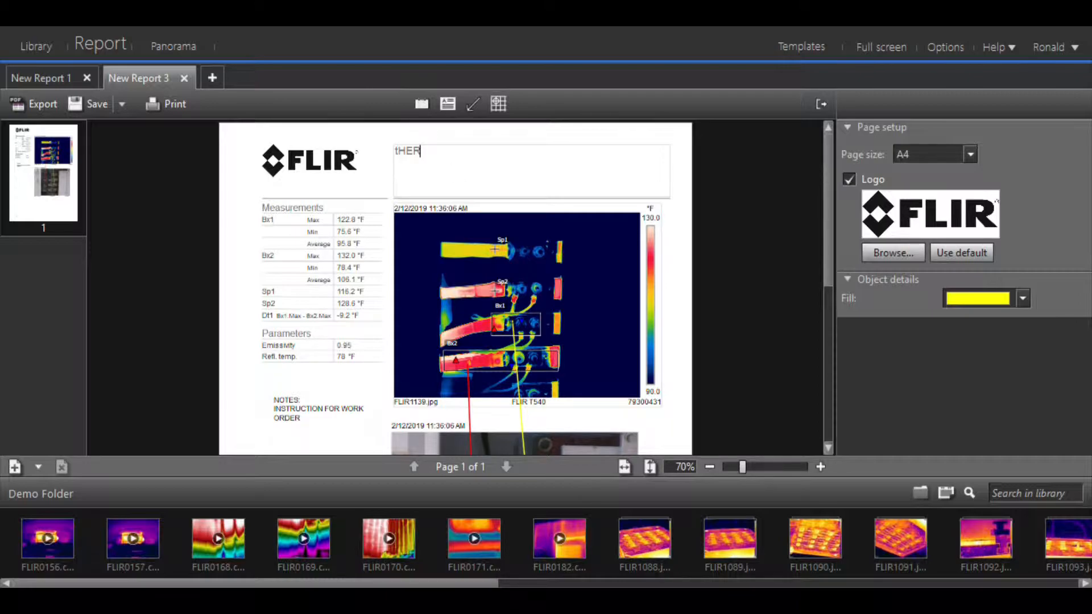
key(BackSpace)
key(BackSpace)
key(BackSpace)
key(BackSpace)
text(Thermographer:)
key(Return)
text(Location:)
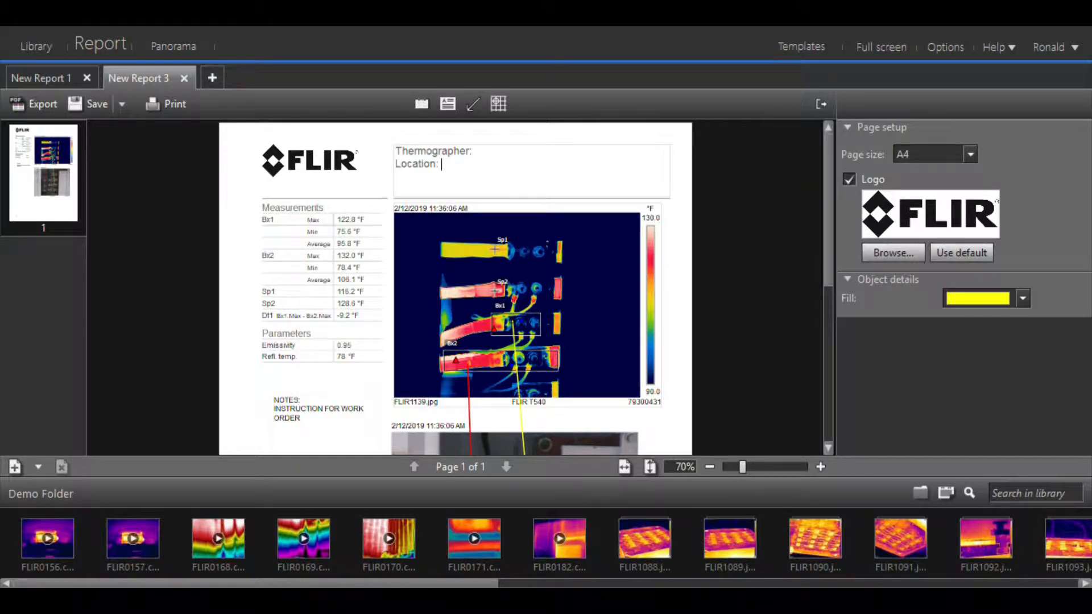
key(Return)
click(897, 249)
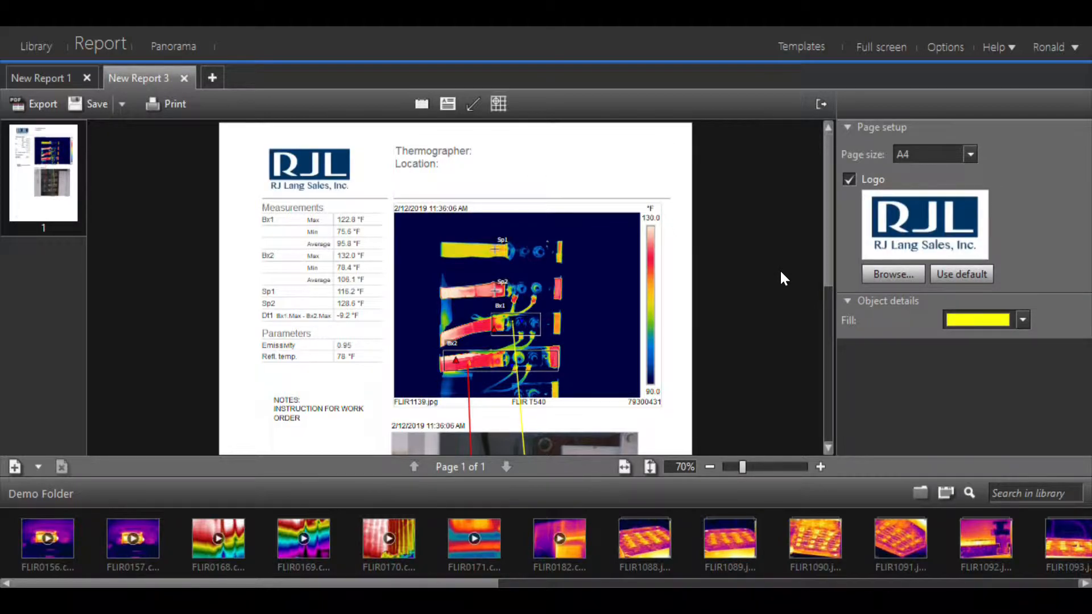
Review the finished report page's logo, header, measurements, parameters, notes, images and both arrows.
scroll(781, 272, down, 1)
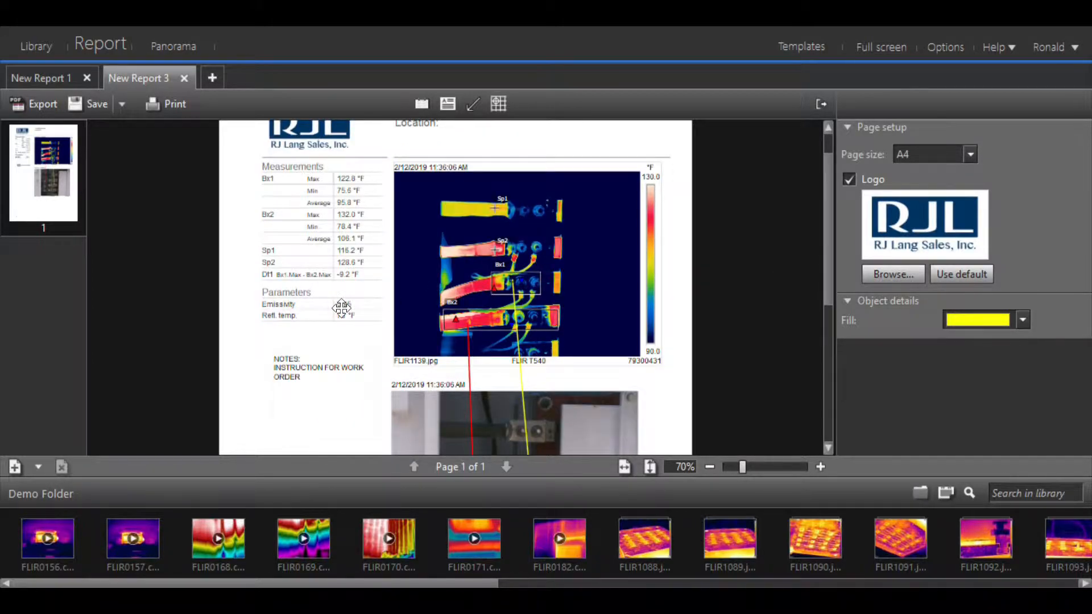
scroll(342, 308, up, 1)
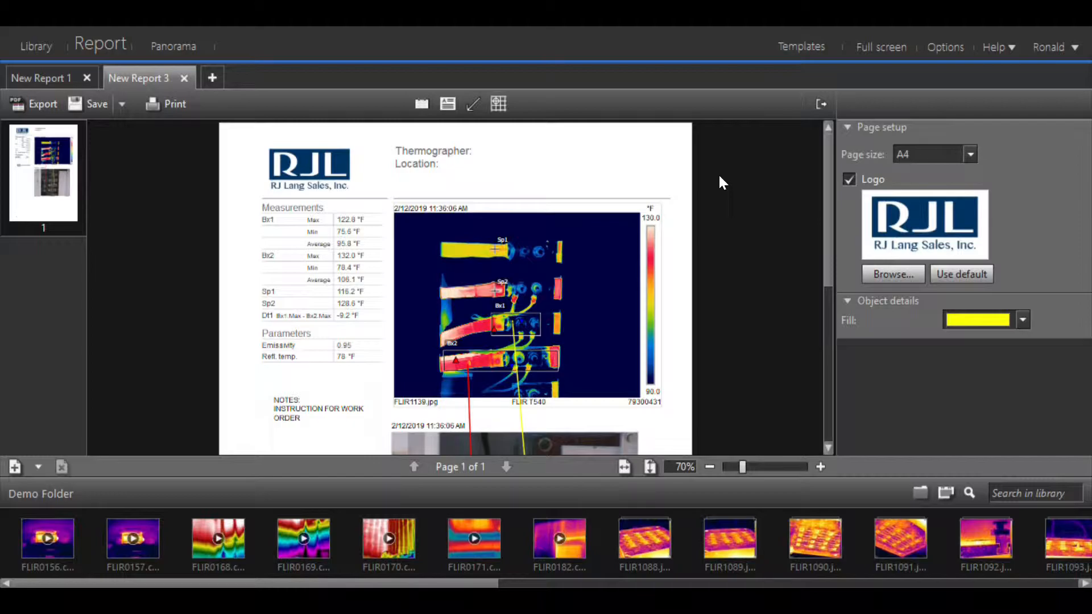
scroll(417, 263, down, 1)
scroll(417, 266, down, 2)
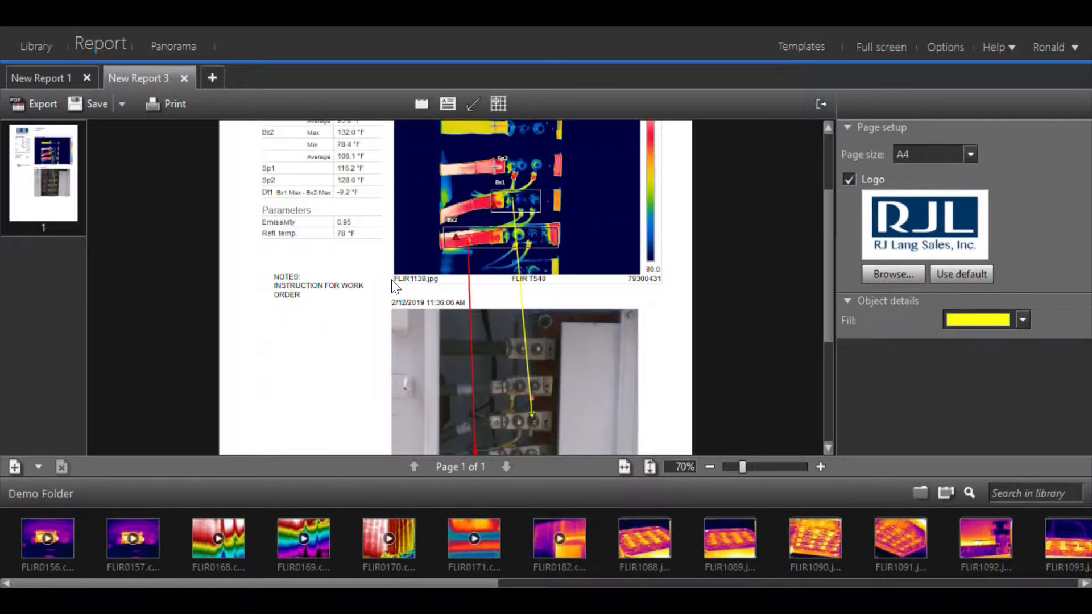
scroll(395, 287, up, 3)
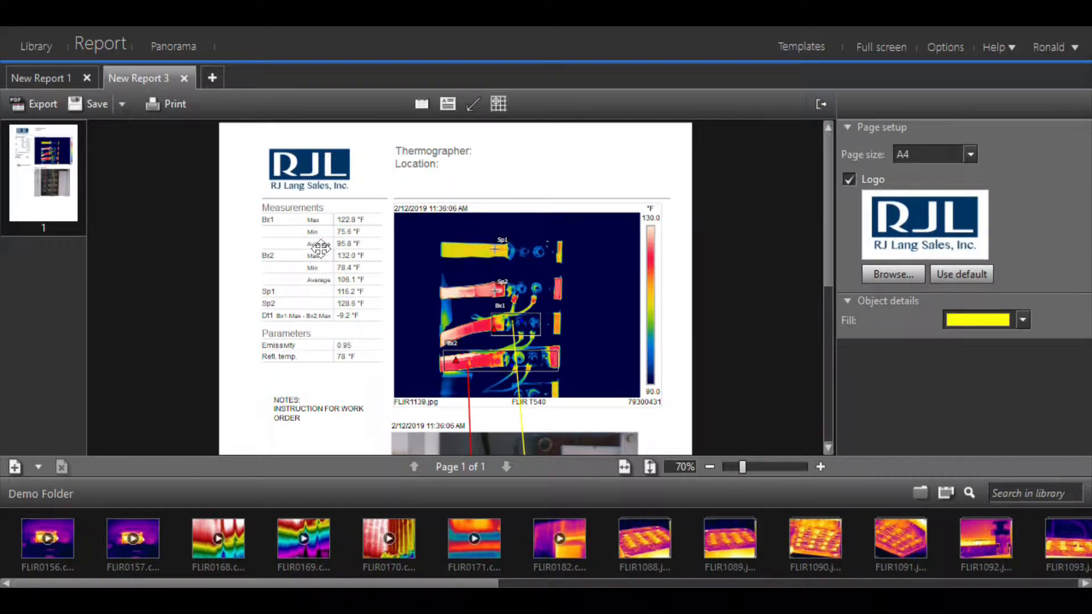
scroll(330, 347, down, 1)
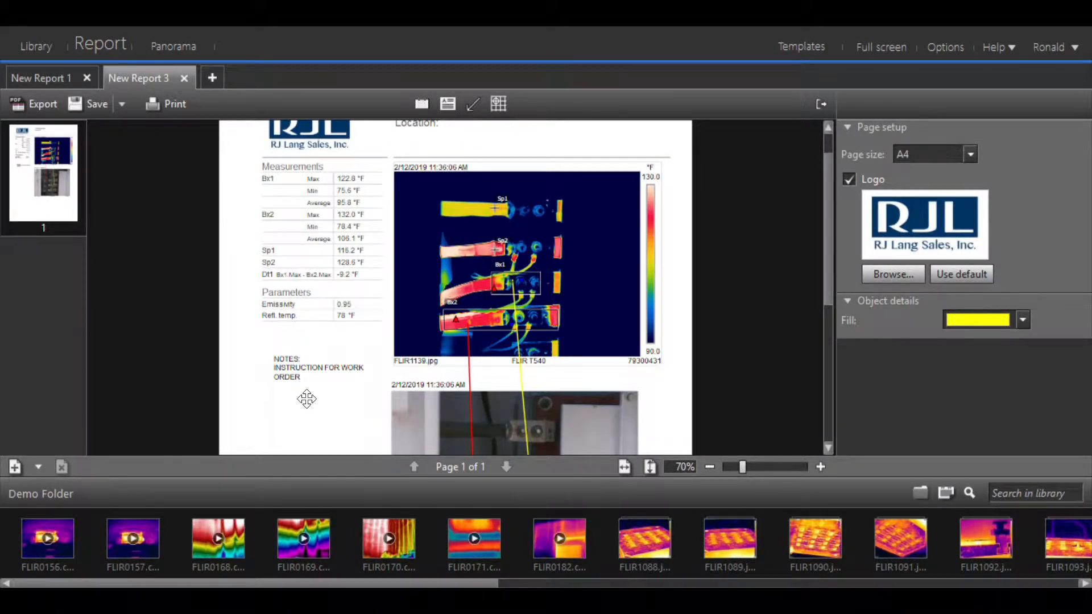
scroll(344, 395, down, 1)
scroll(345, 396, down, 1)
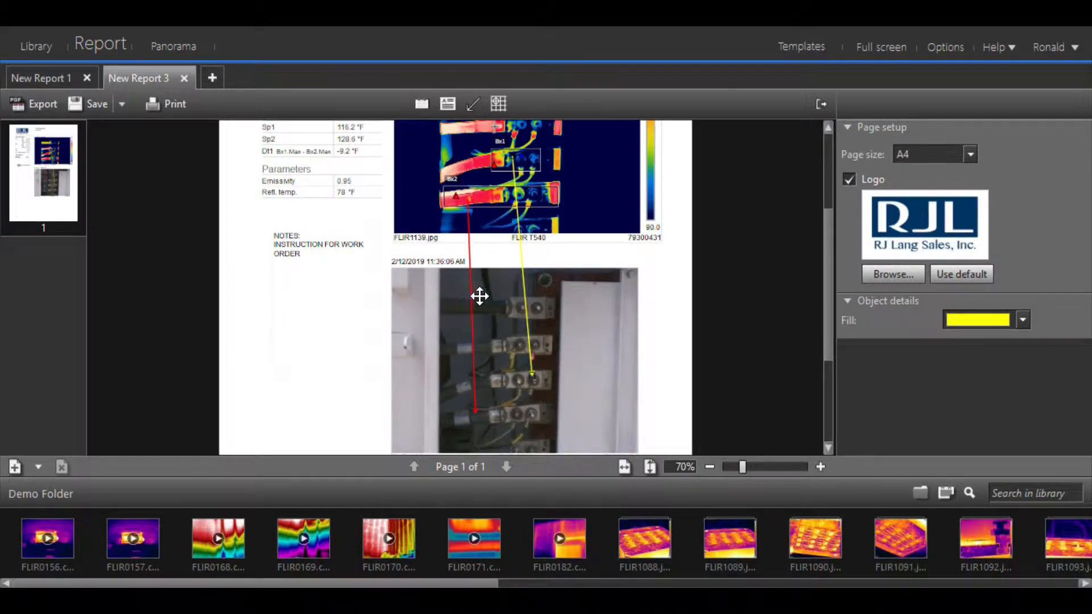
scroll(528, 276, up, 1)
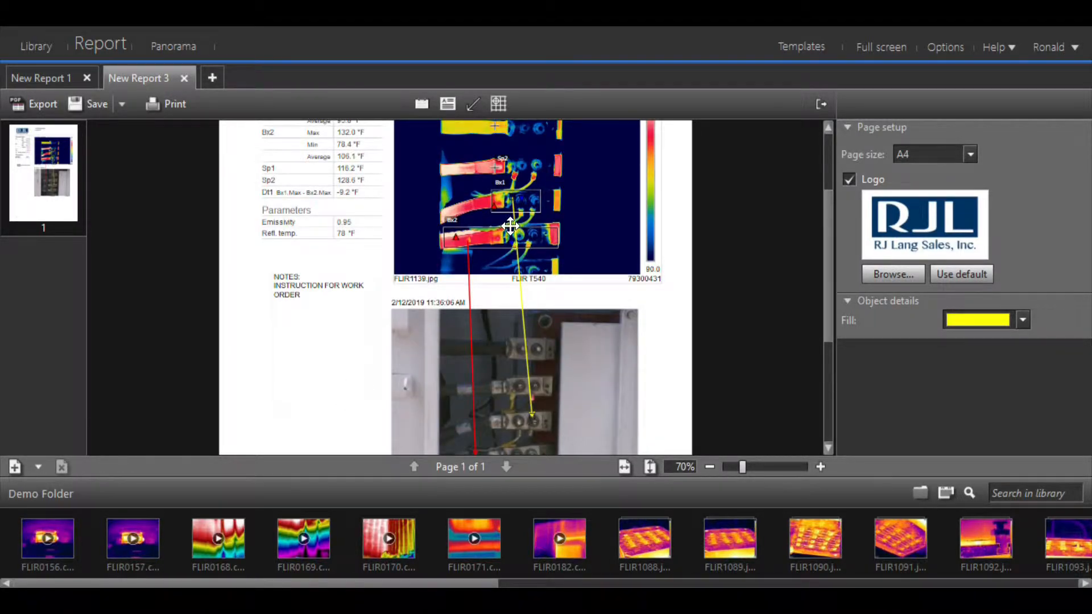
scroll(512, 227, up, 3)
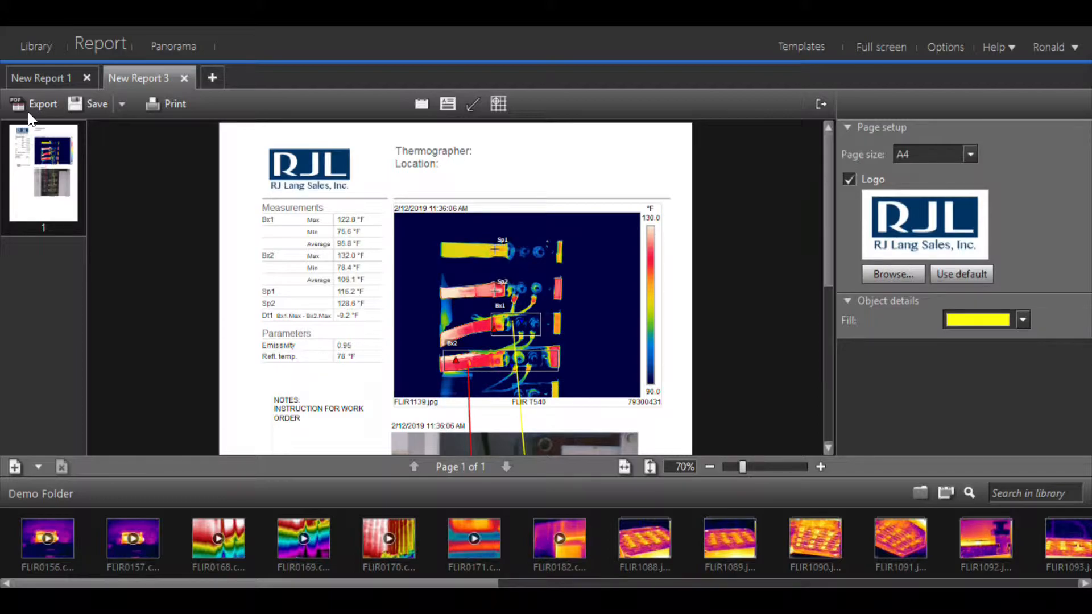